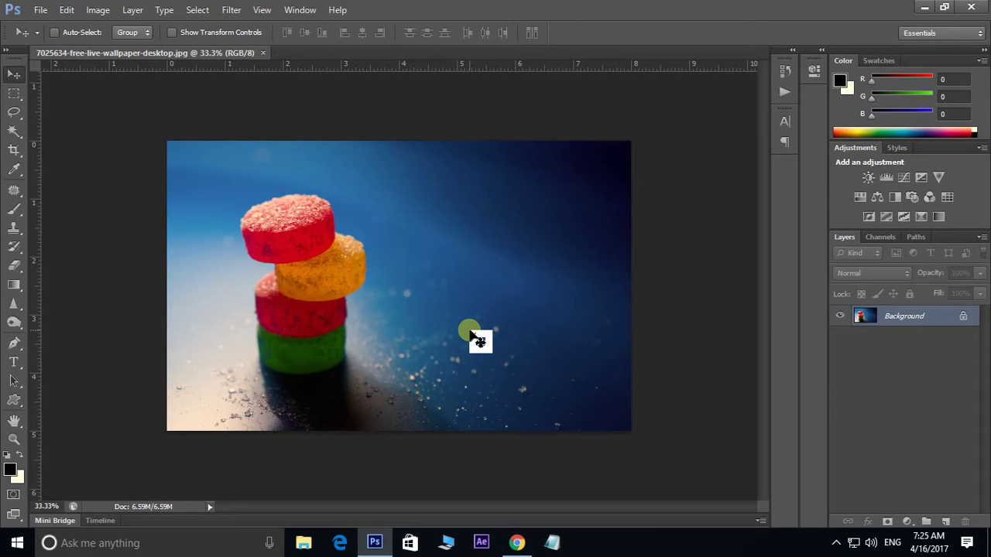
Zoom the candy stack photo to 50% and switch over to the Chrome browser
key(ctrl+plus)
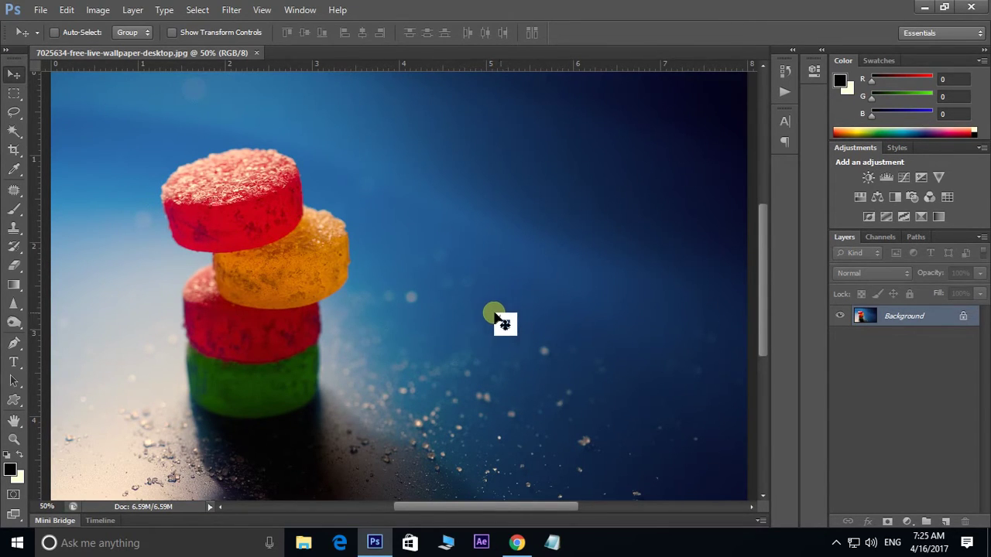
mouse_move(517, 542)
click(523, 518)
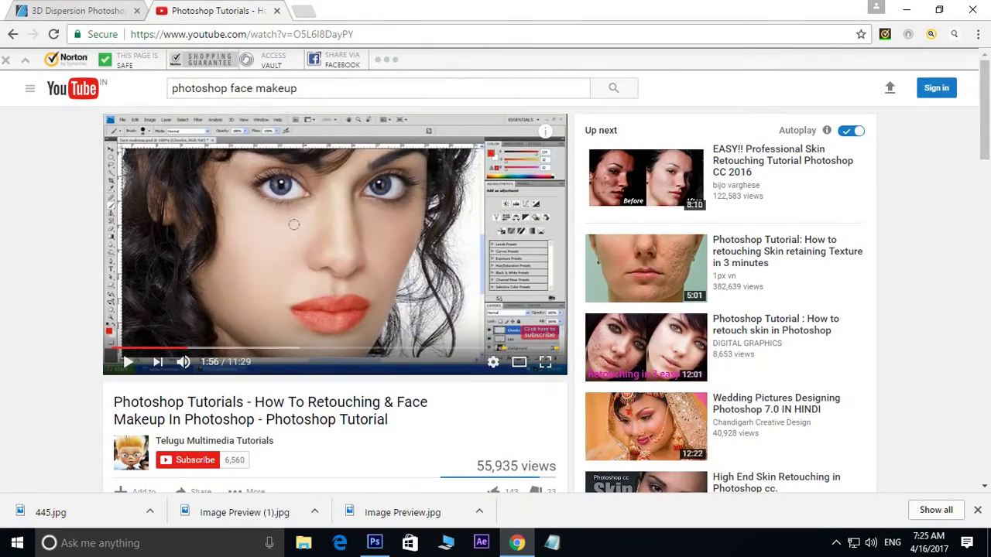
Browse the '3D Dispersion Photoshop' GraphicRiver page through all its dispersion preview images
click(110, 13)
scroll(394, 165, up, 2)
scroll(395, 165, down, 2)
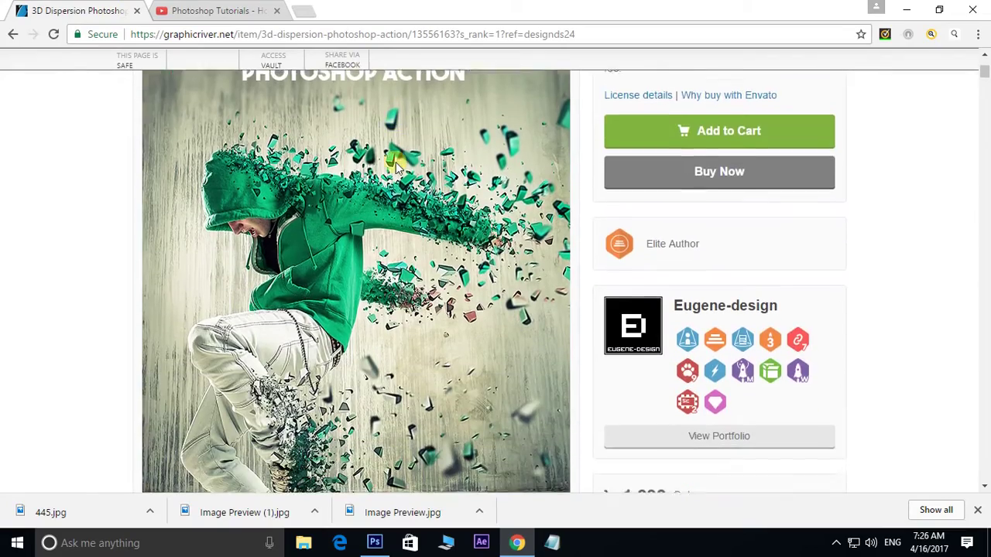
scroll(395, 165, down, 2)
scroll(395, 165, down, 3)
scroll(394, 165, down, 3)
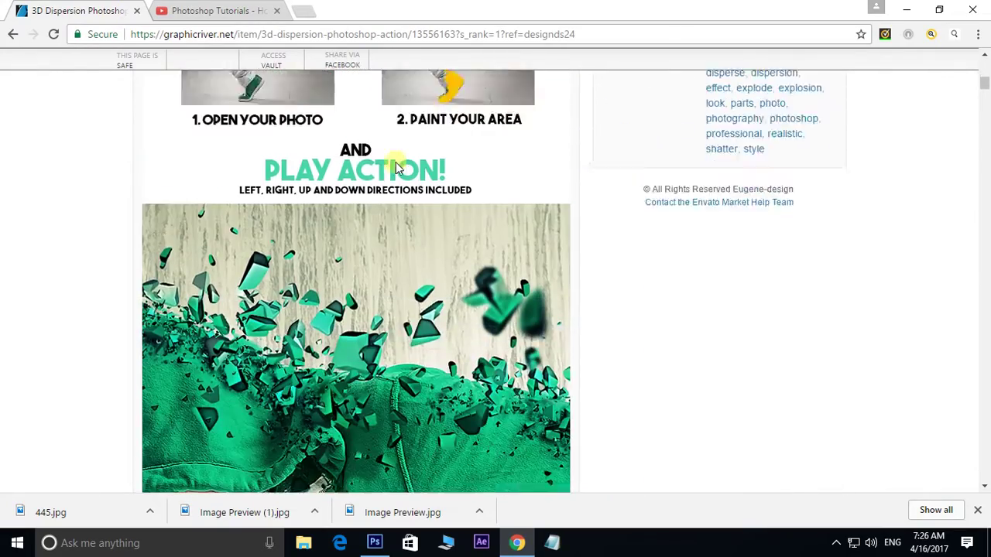
scroll(395, 165, down, 3)
scroll(395, 162, down, 3)
scroll(396, 161, down, 3)
scroll(396, 161, down, 3)
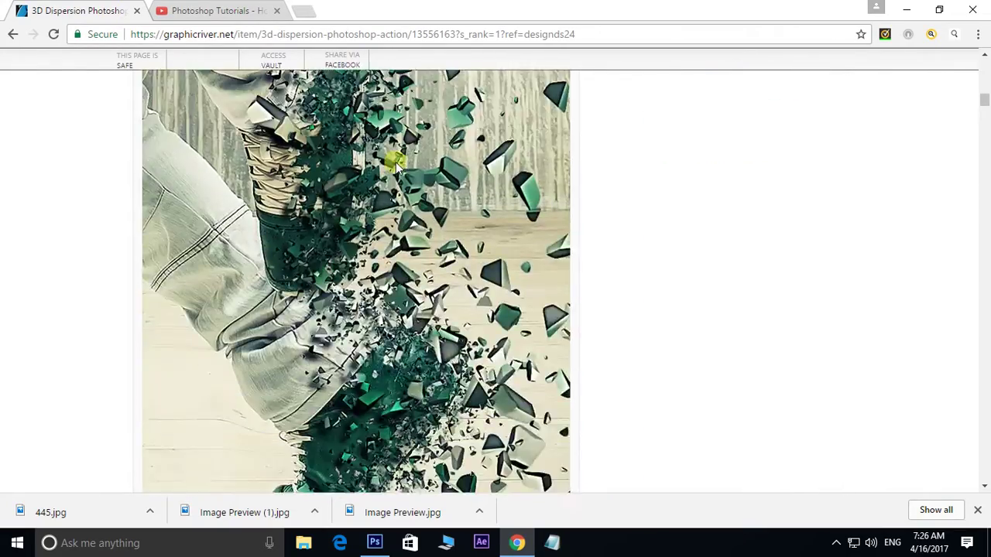
scroll(396, 162, down, 3)
scroll(395, 162, down, 3)
scroll(395, 161, down, 3)
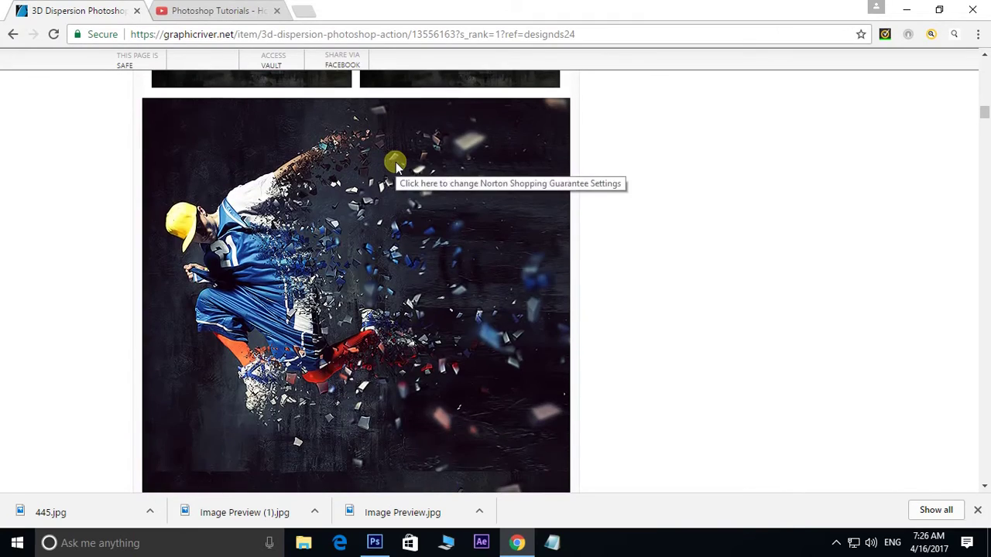
scroll(395, 162, down, 1)
scroll(395, 165, down, 1)
scroll(395, 165, down, 3)
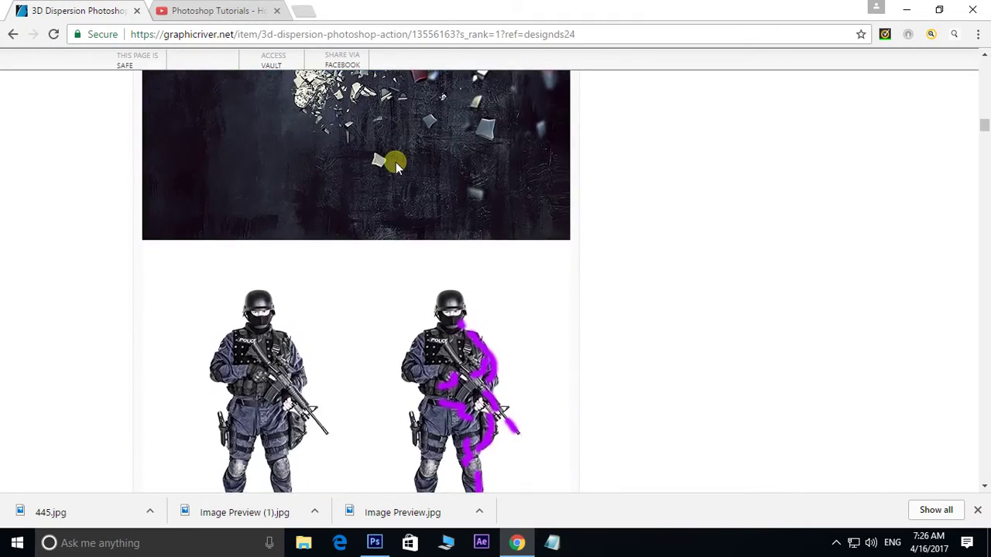
scroll(395, 165, down, 3)
scroll(395, 165, down, 3)
scroll(377, 287, down, 2)
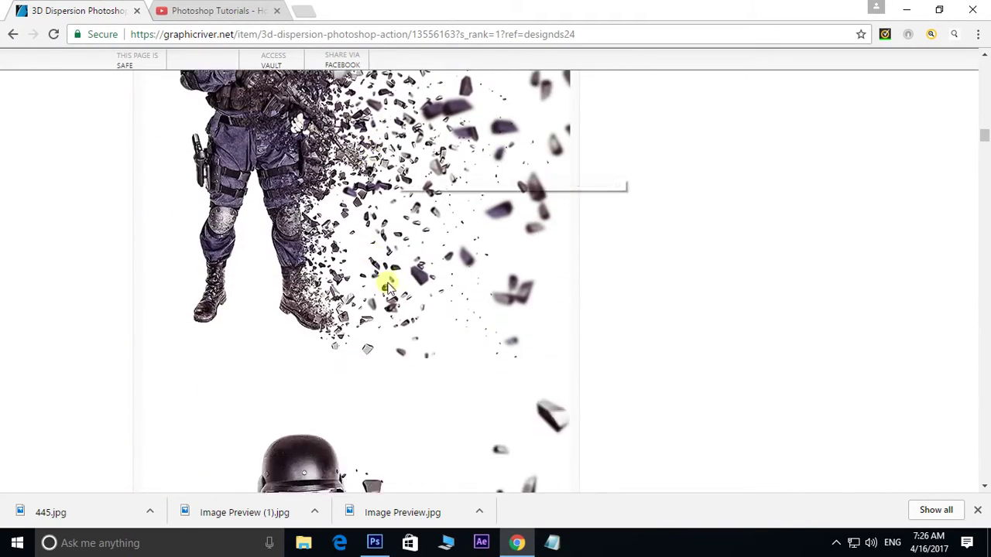
scroll(454, 270, down, 2)
scroll(455, 267, down, 3)
scroll(441, 232, down, 3)
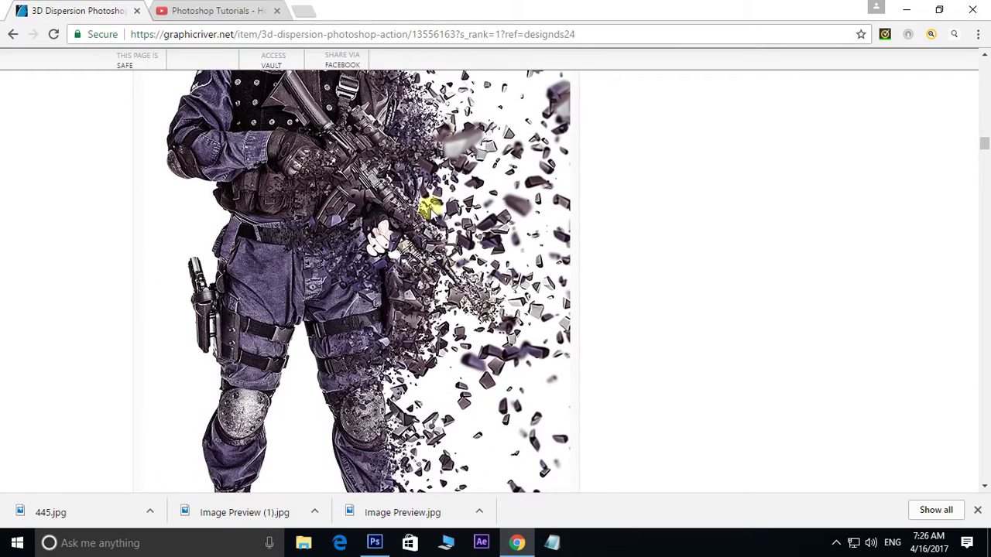
scroll(435, 279, down, 2)
scroll(434, 284, down, 2)
scroll(434, 285, down, 3)
scroll(434, 283, down, 2)
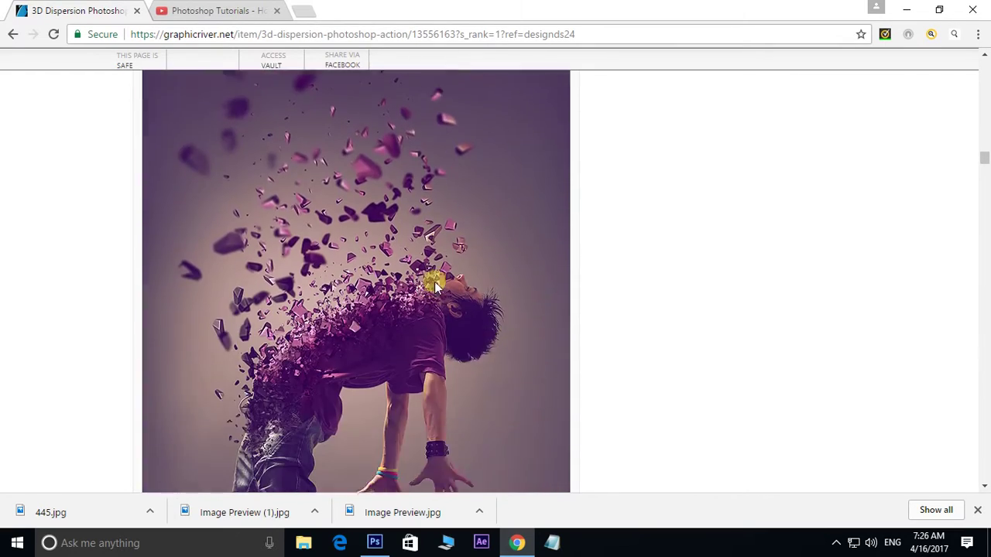
scroll(348, 294, down, 3)
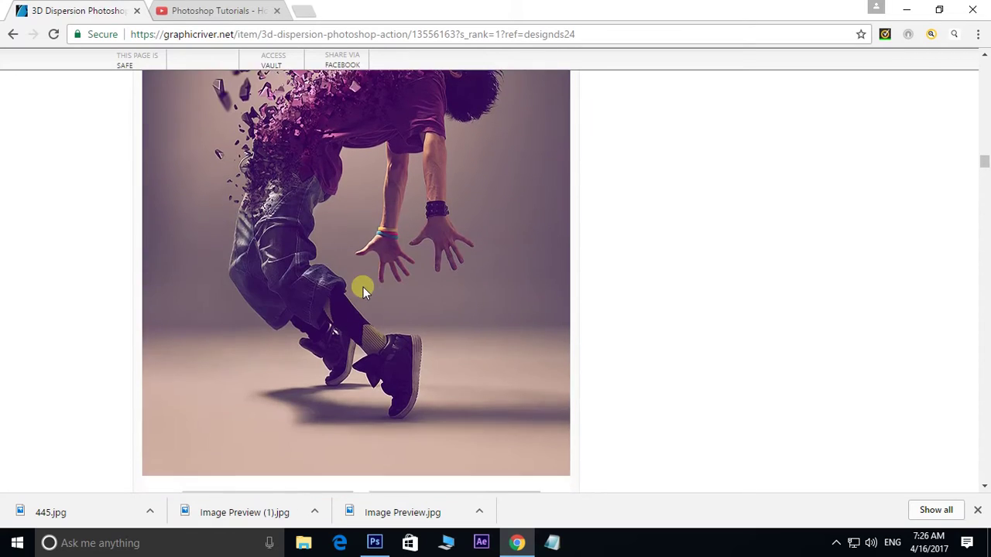
scroll(361, 285, down, 3)
scroll(360, 284, down, 3)
scroll(379, 285, down, 3)
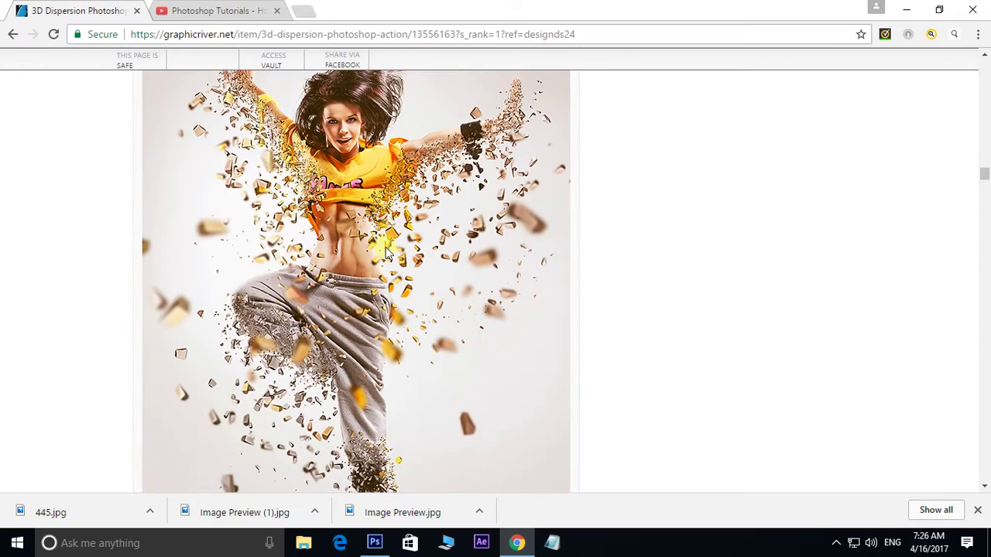
scroll(387, 254, down, 3)
scroll(387, 254, down, 3)
scroll(386, 254, down, 3)
scroll(387, 253, down, 3)
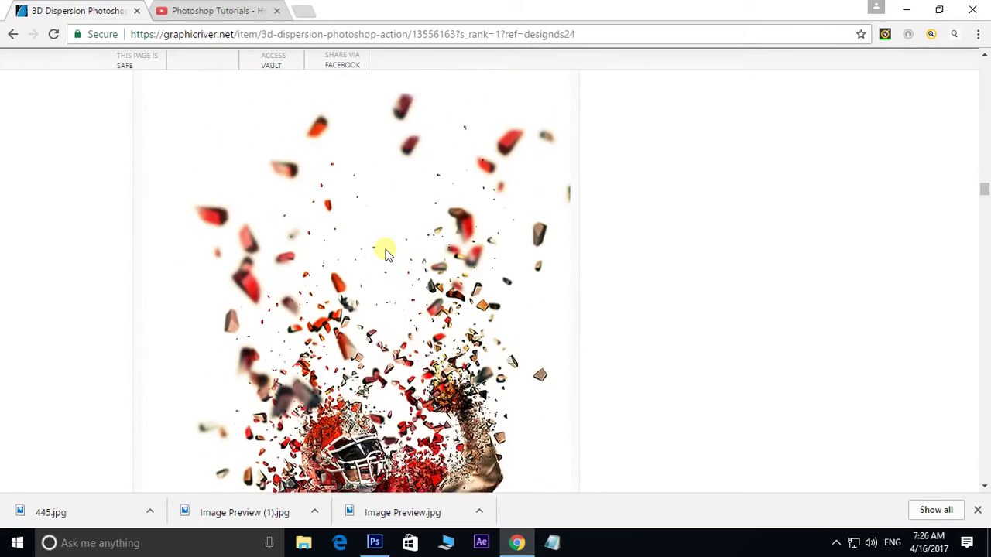
scroll(386, 254, down, 3)
scroll(369, 256, down, 3)
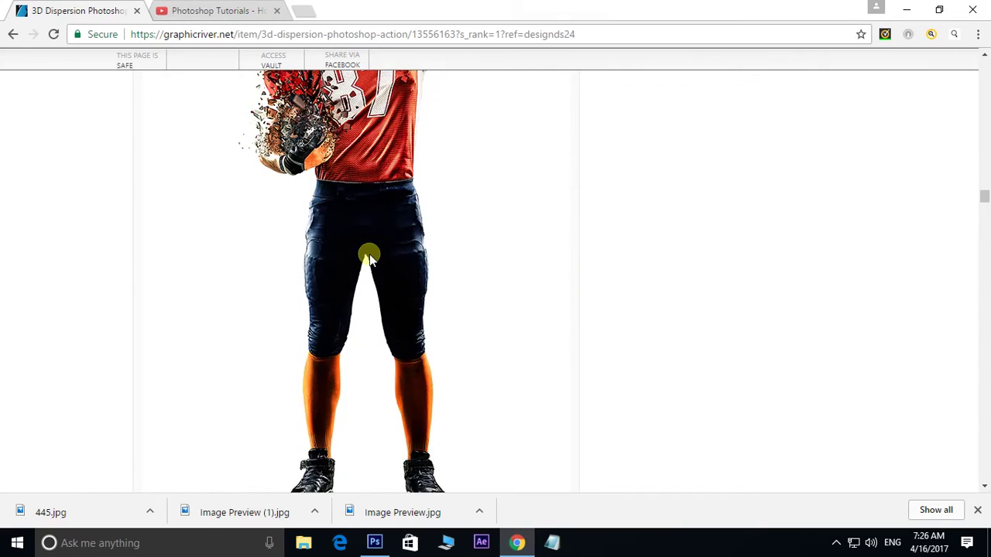
scroll(369, 256, down, 3)
scroll(369, 252, down, 3)
scroll(370, 251, down, 3)
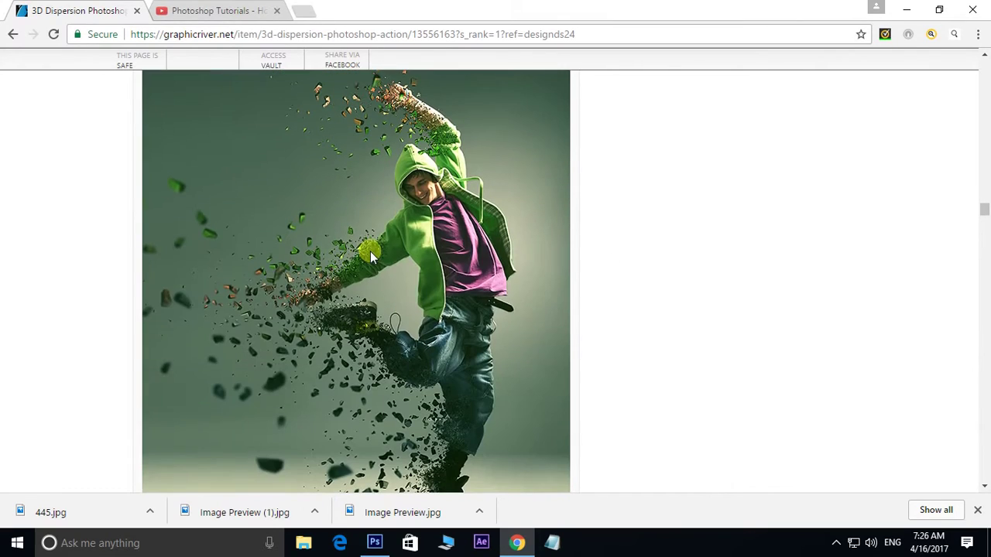
scroll(408, 233, up, 3)
scroll(406, 239, down, 3)
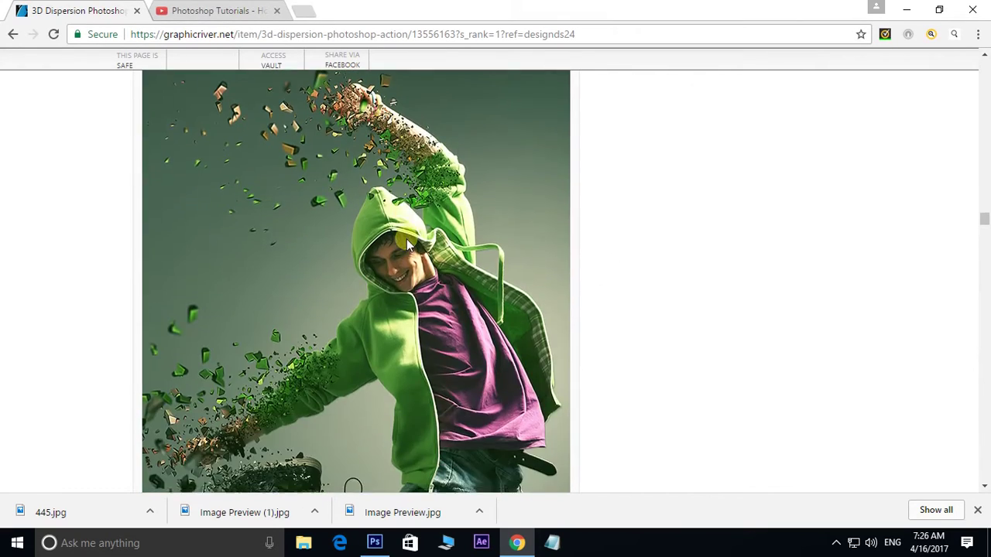
scroll(407, 240, down, 2)
scroll(406, 240, down, 2)
scroll(407, 239, down, 3)
scroll(405, 237, down, 3)
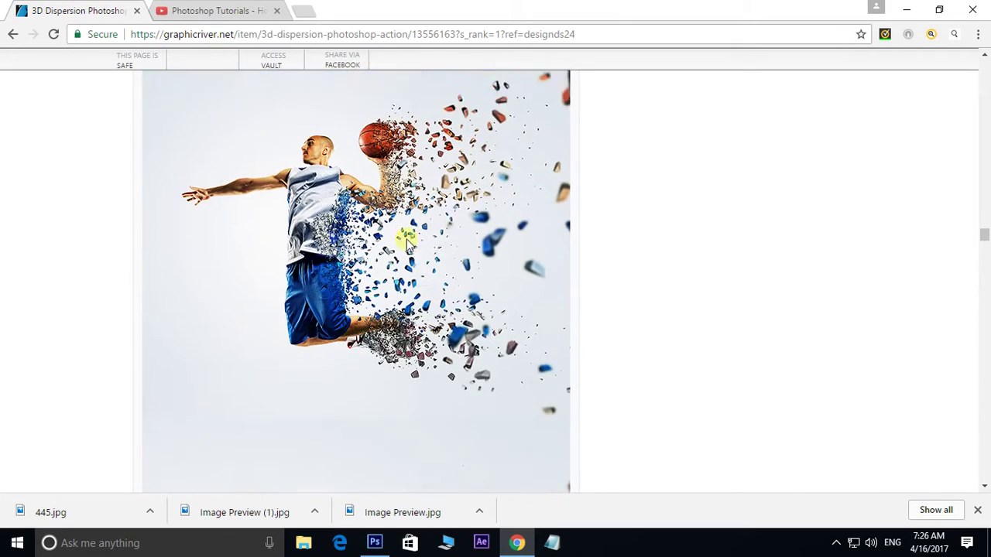
scroll(405, 237, up, 1)
scroll(399, 285, down, 2)
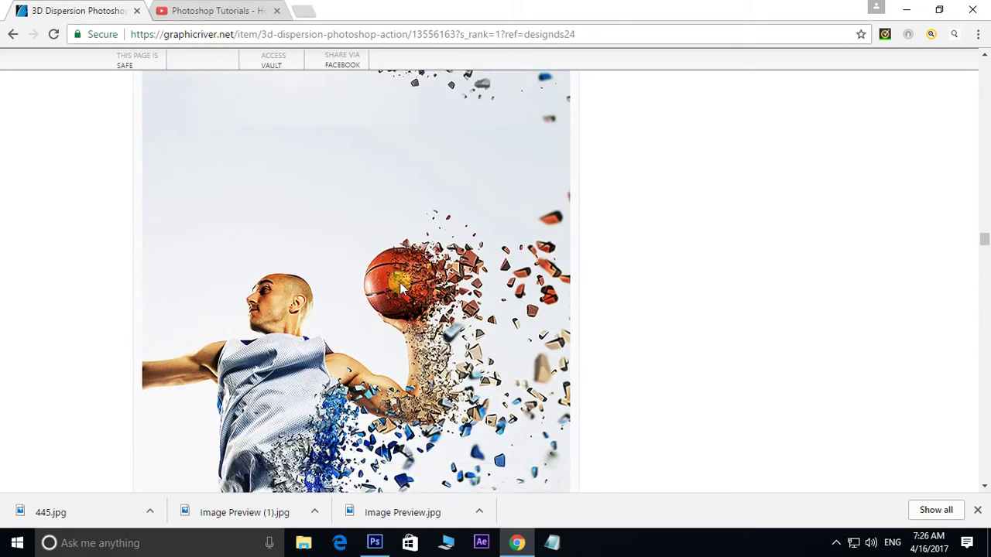
scroll(409, 270, down, 2)
scroll(407, 272, down, 3)
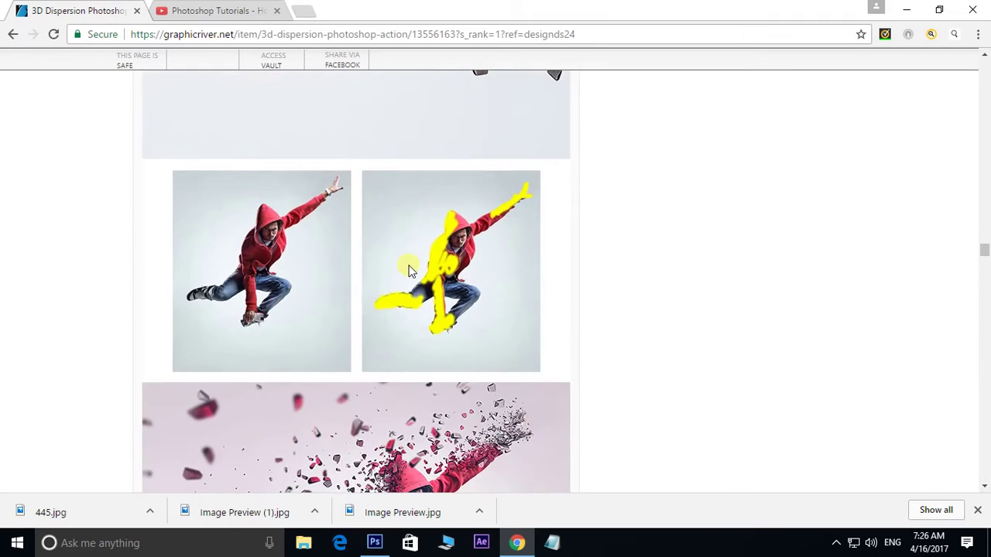
scroll(407, 273, down, 3)
scroll(404, 275, down, 1)
scroll(382, 260, down, 1)
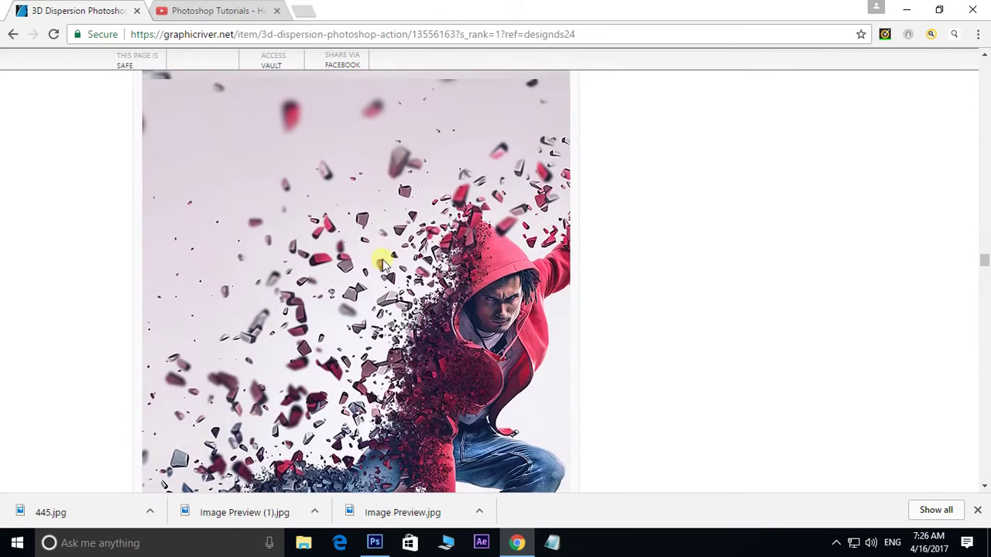
scroll(388, 260, down, 3)
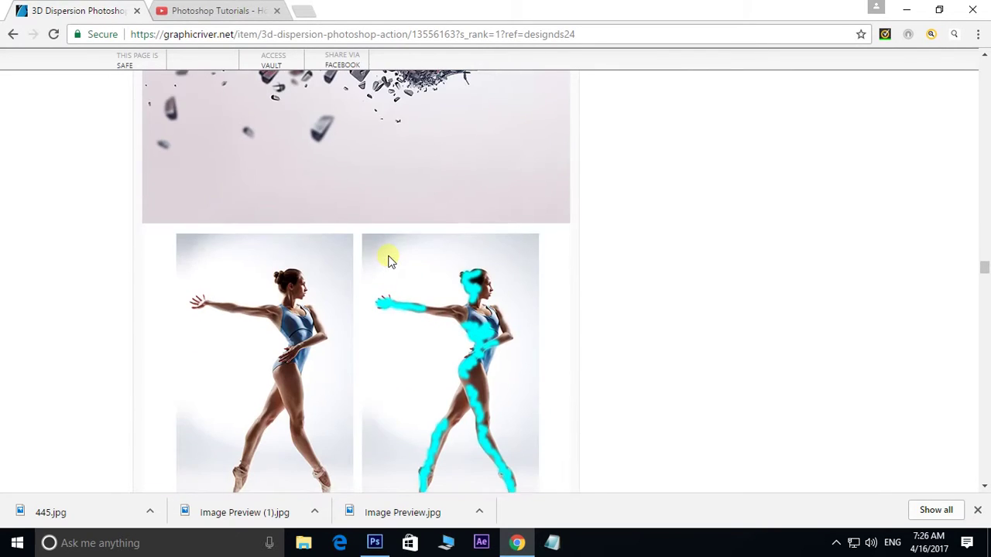
scroll(388, 260, down, 3)
scroll(389, 260, down, 3)
scroll(389, 260, down, 1)
scroll(388, 261, down, 3)
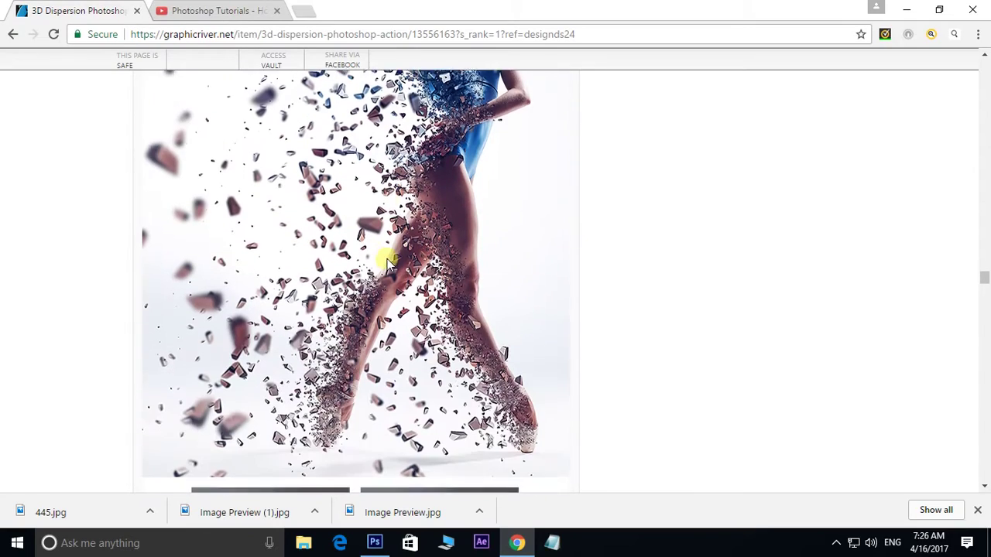
scroll(388, 261, down, 1)
scroll(389, 261, down, 3)
scroll(389, 262, down, 3)
scroll(389, 262, down, 3)
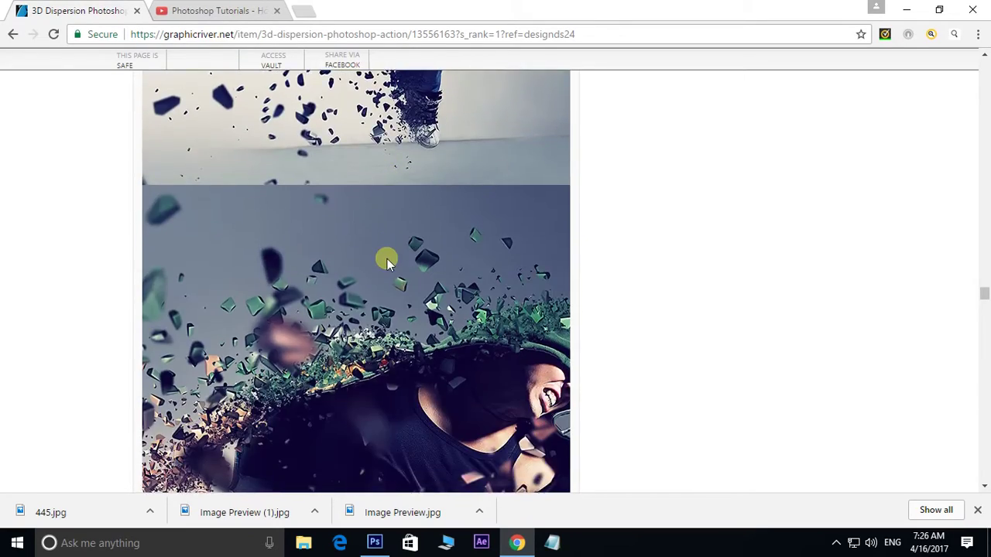
scroll(389, 261, down, 3)
scroll(388, 262, down, 3)
scroll(388, 261, down, 3)
scroll(389, 261, up, 3)
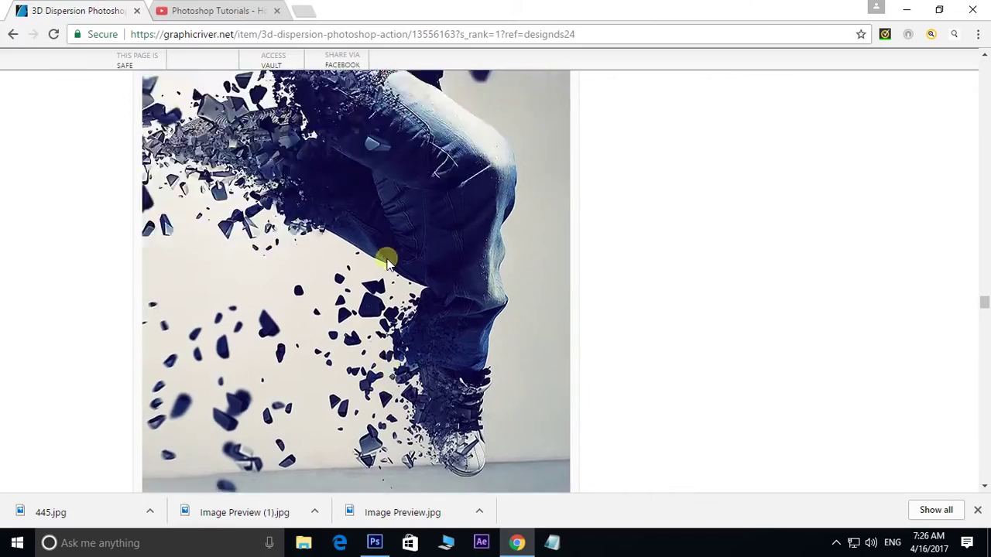
Go back to the 'Photoshop Tutorials' YouTube tab with the face retouching video
click(242, 13)
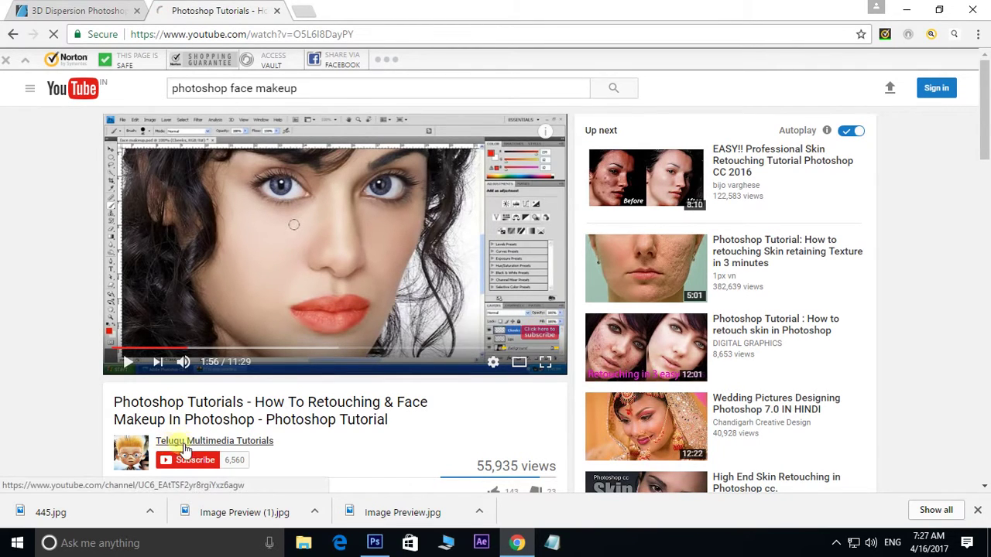
Open the tutorial's YouTube channel page and scroll through it
click(238, 443)
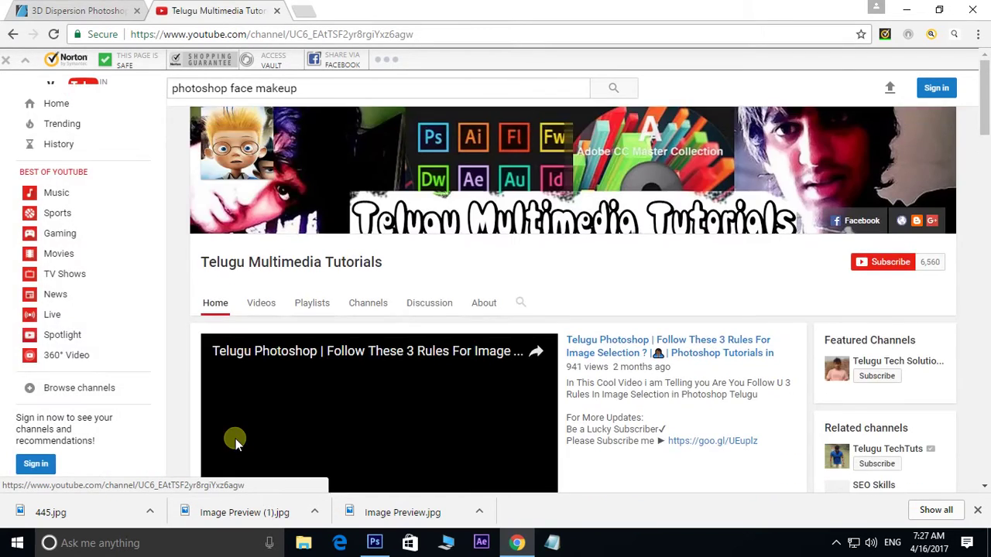
scroll(387, 352, down, 4)
scroll(394, 343, down, 3)
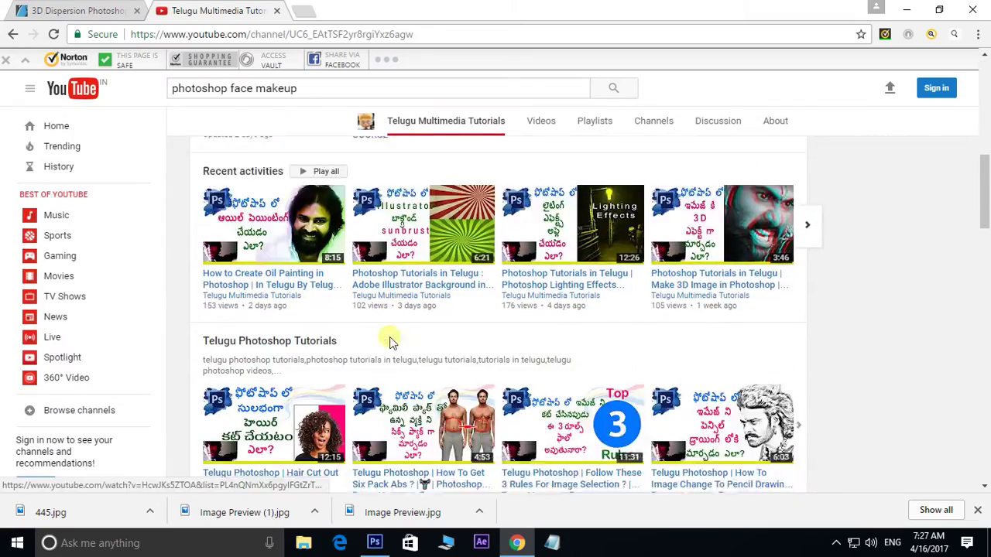
scroll(394, 343, down, 2)
scroll(394, 343, down, 3)
scroll(395, 342, down, 3)
scroll(394, 343, down, 2)
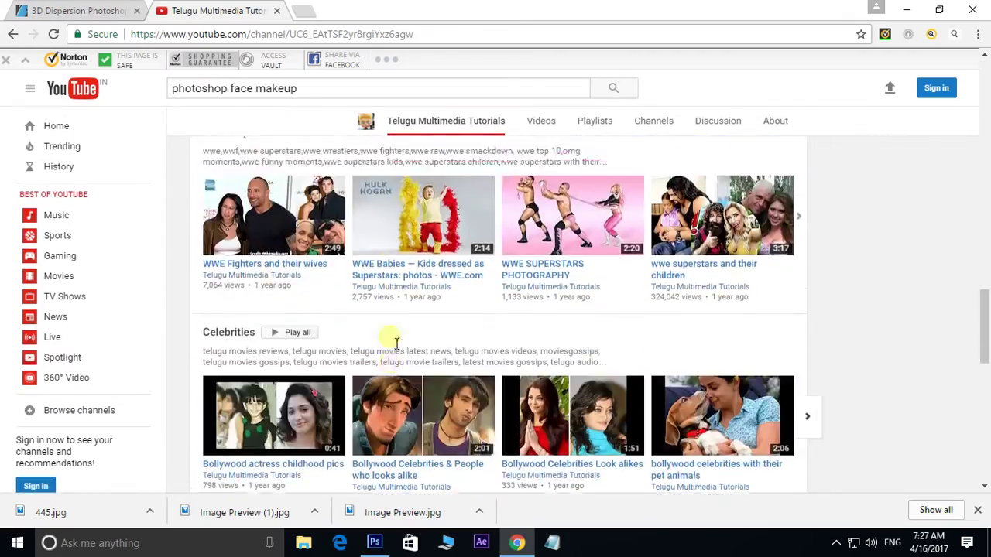
scroll(391, 339, up, 9)
scroll(389, 336, up, 5)
scroll(389, 336, up, 3)
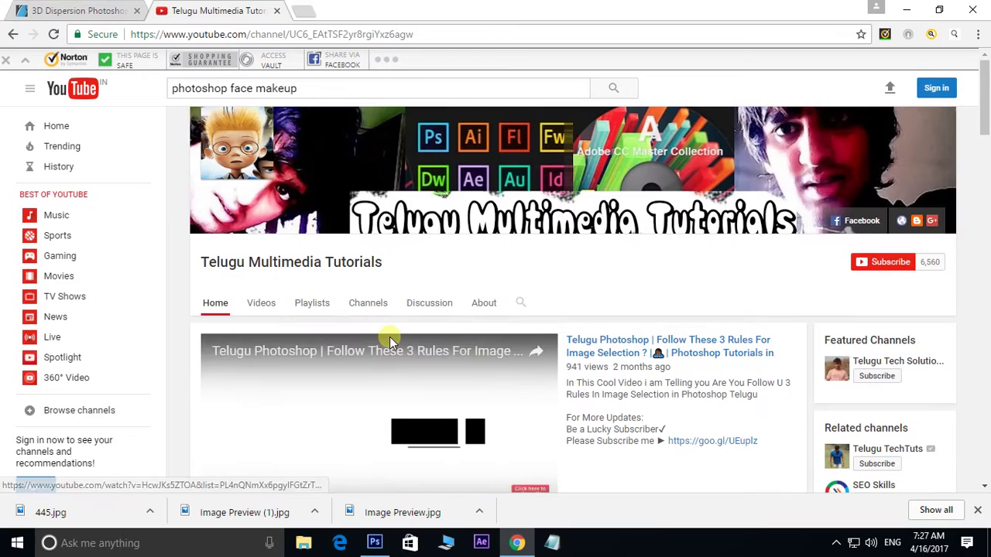
Browse the channel's Videos list, loading older videos twice, then return to Photoshop
click(266, 308)
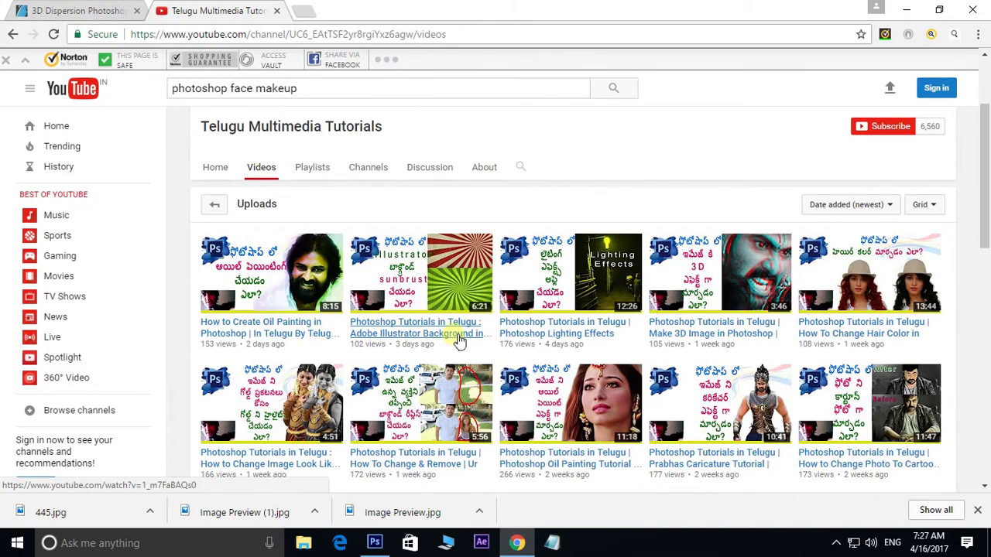
scroll(458, 340, down, 1)
scroll(458, 340, down, 4)
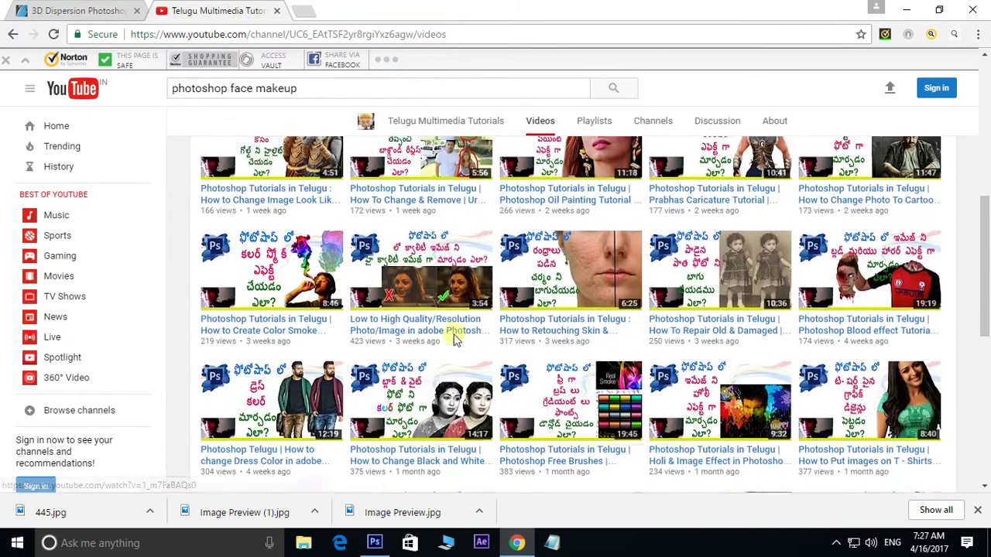
scroll(457, 340, down, 3)
scroll(456, 341, down, 3)
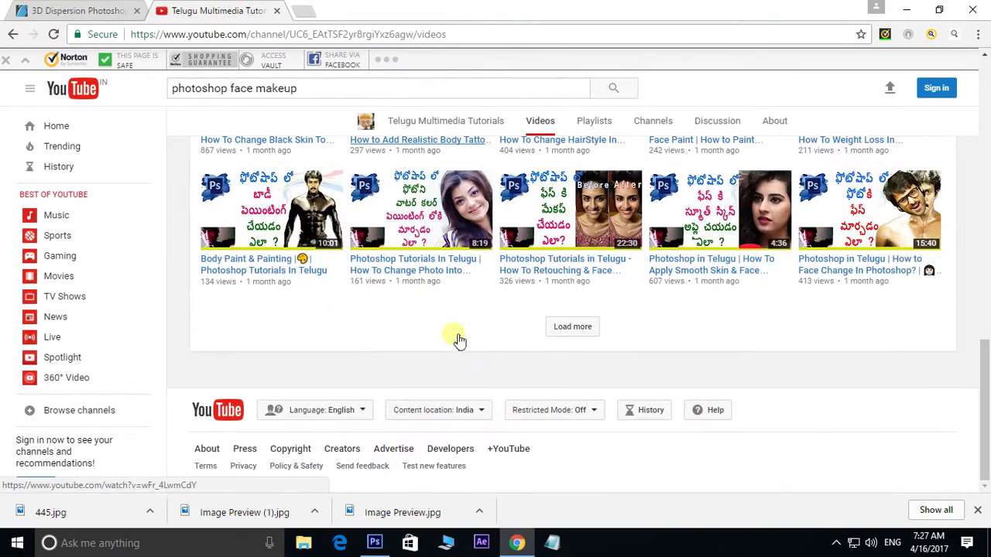
click(571, 326)
scroll(569, 330, down, 3)
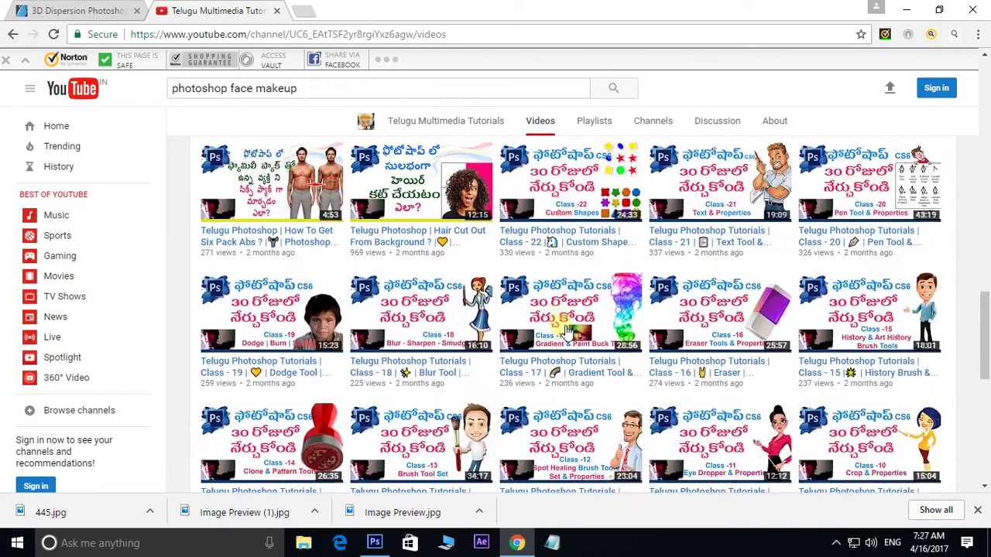
scroll(569, 330, down, 2)
scroll(567, 329, down, 3)
scroll(567, 328, down, 2)
click(568, 329)
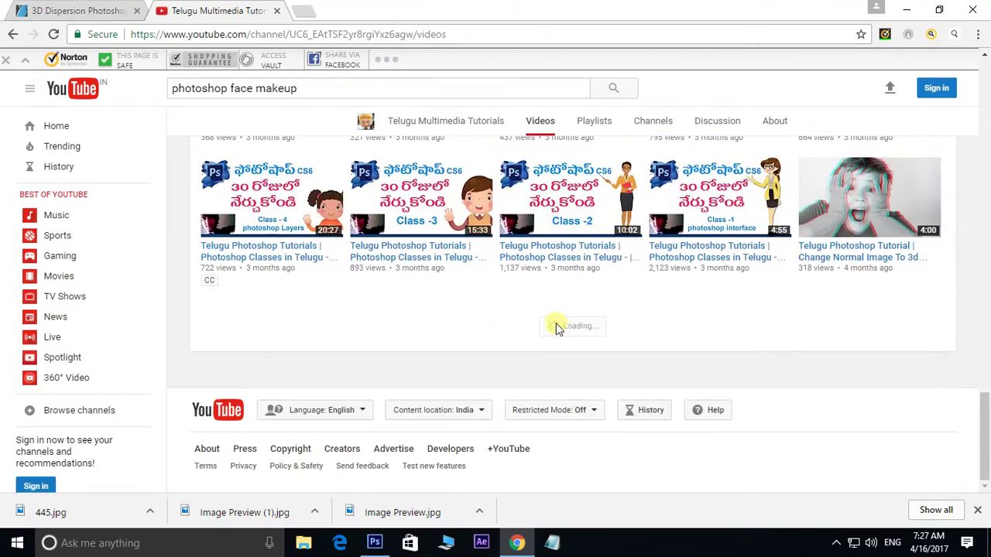
scroll(563, 329, down, 3)
scroll(562, 329, down, 4)
scroll(562, 329, up, 4)
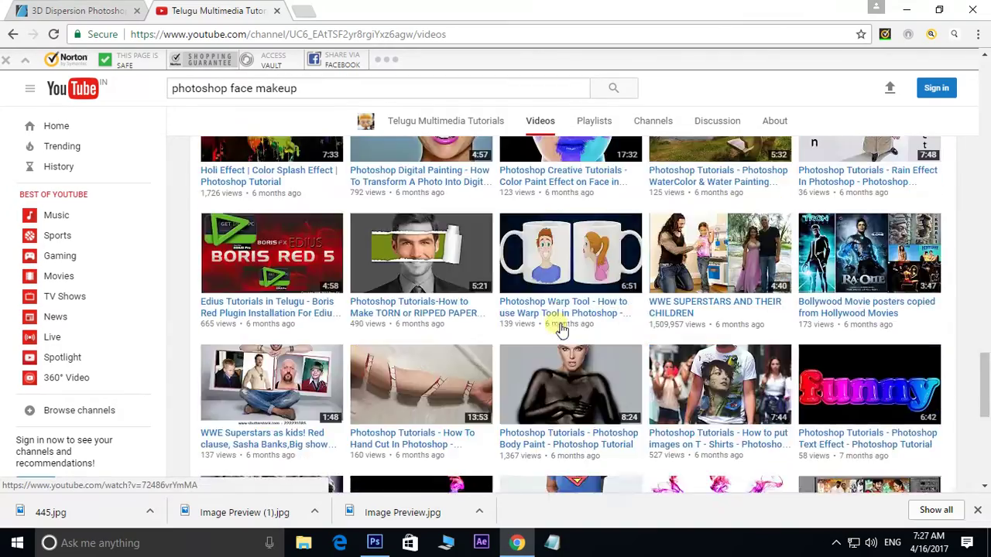
scroll(562, 328, up, 6)
scroll(563, 329, up, 5)
scroll(562, 329, up, 10)
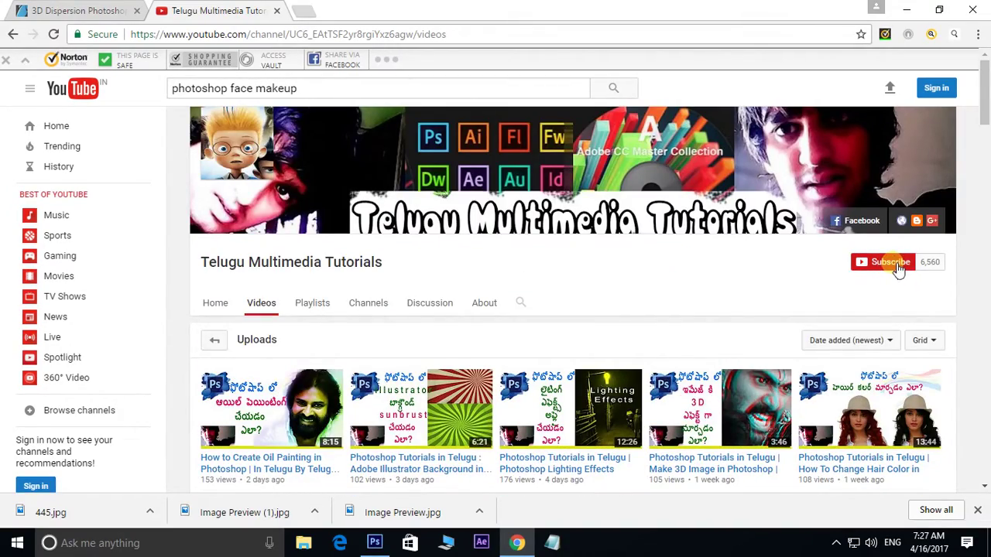
click(375, 543)
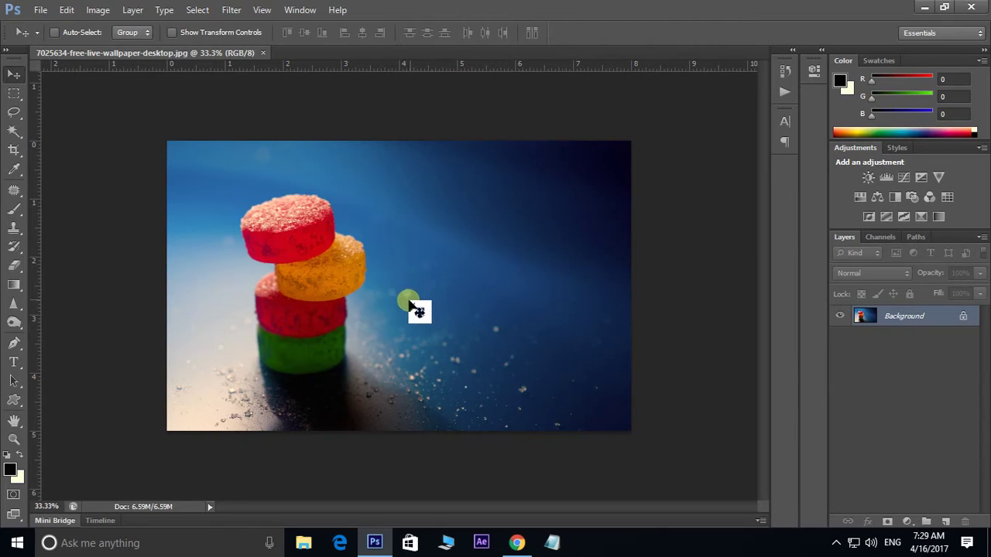
click(98, 11)
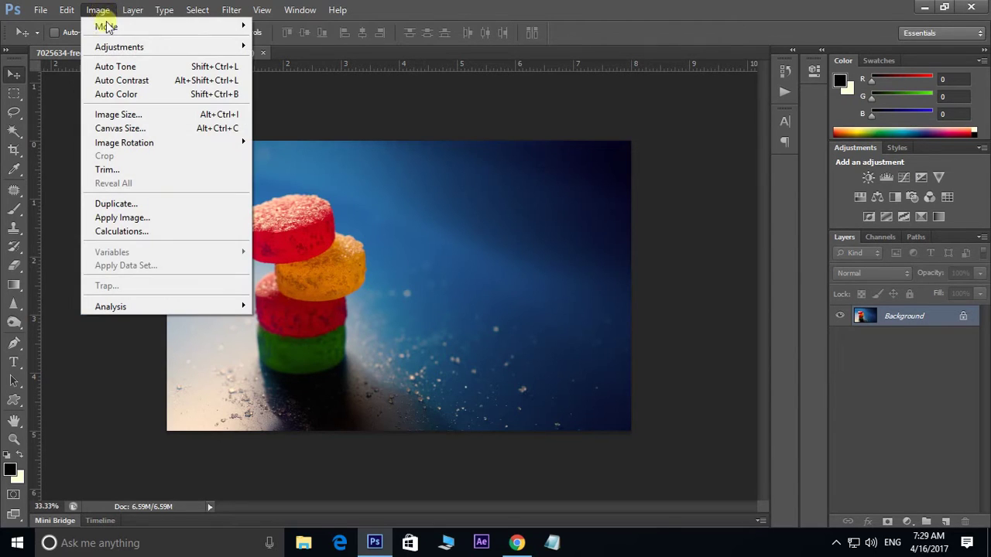
mouse_move(106, 26)
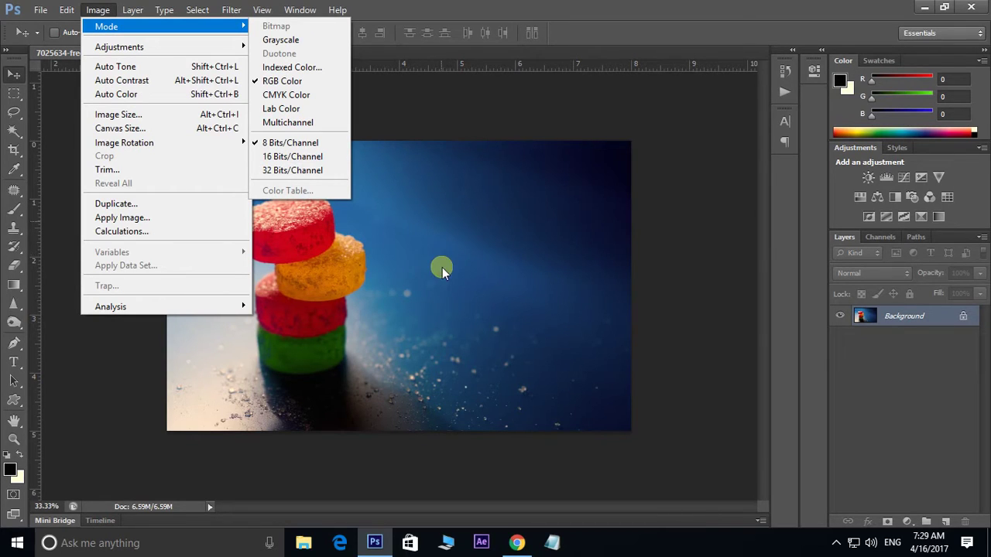
click(408, 229)
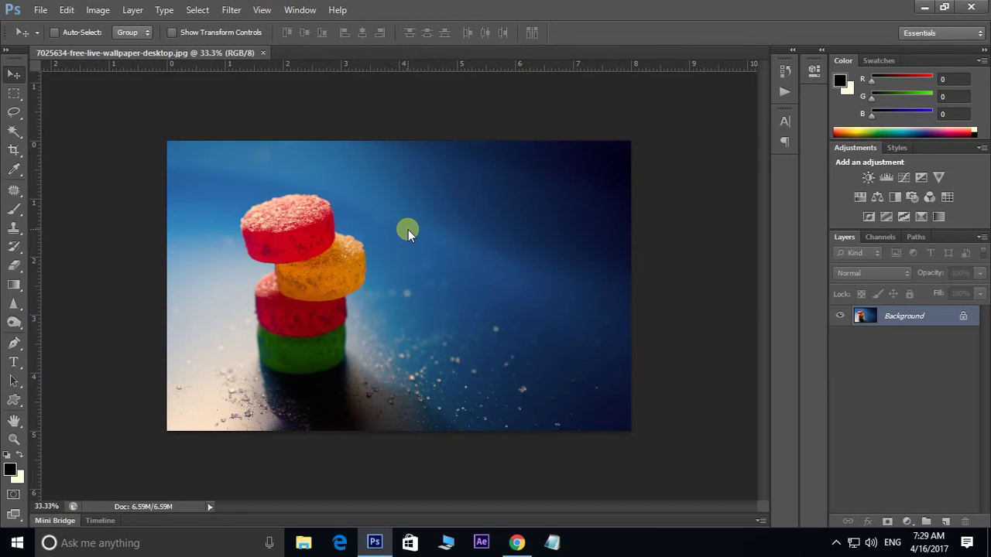
click(70, 16)
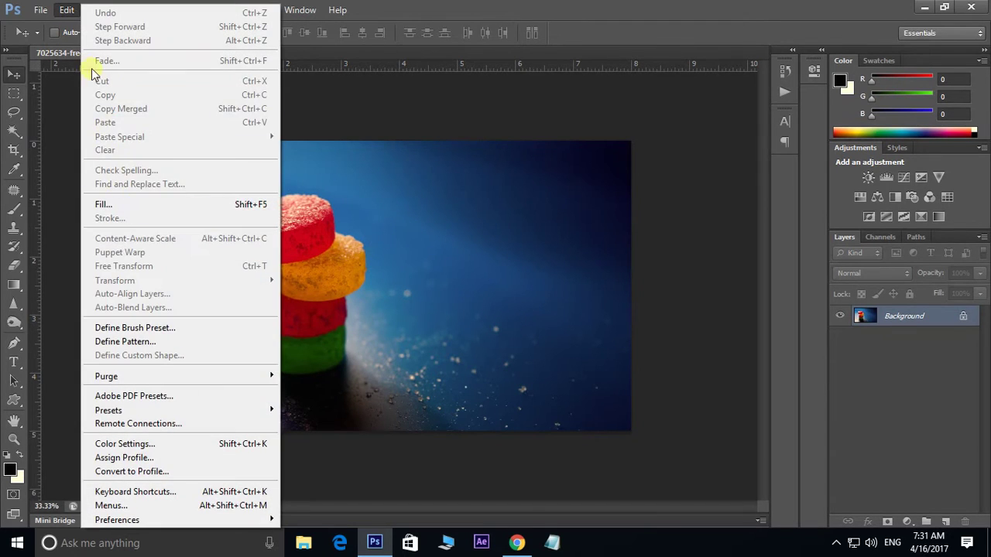
mouse_move(117, 519)
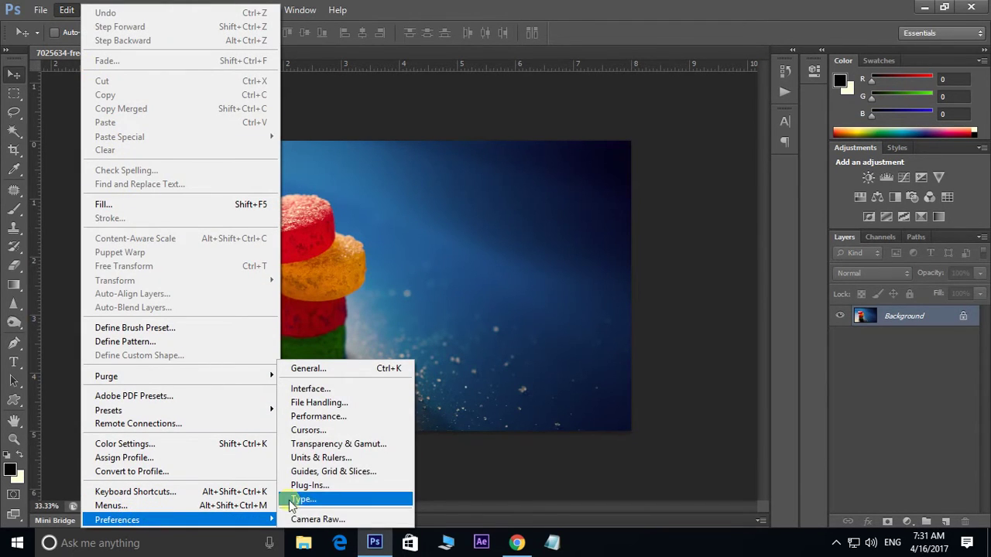
click(312, 389)
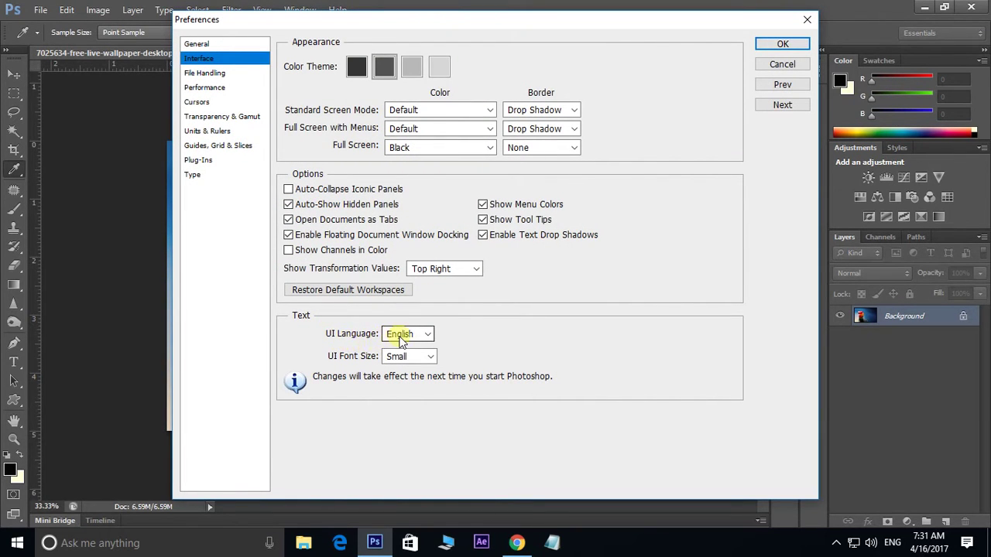
click(782, 44)
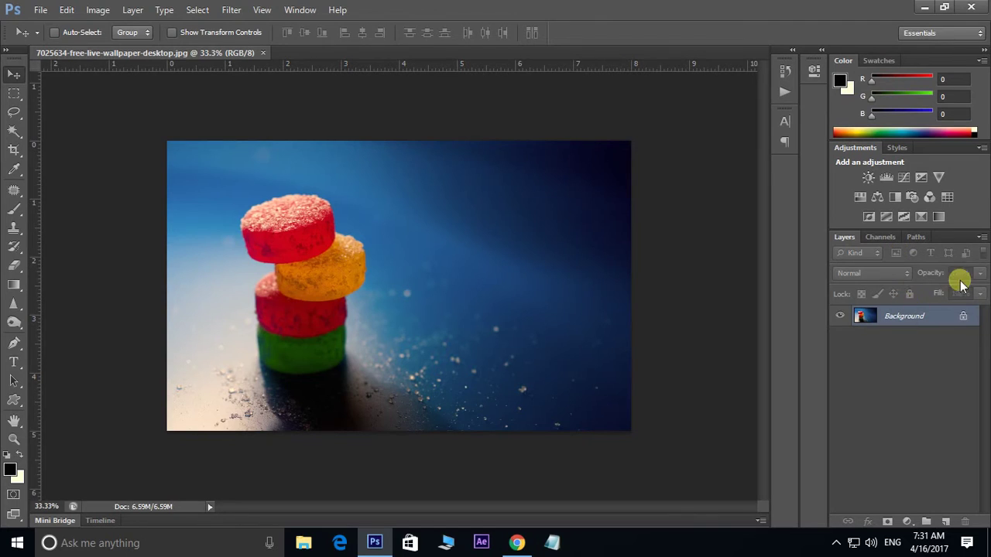
click(981, 238)
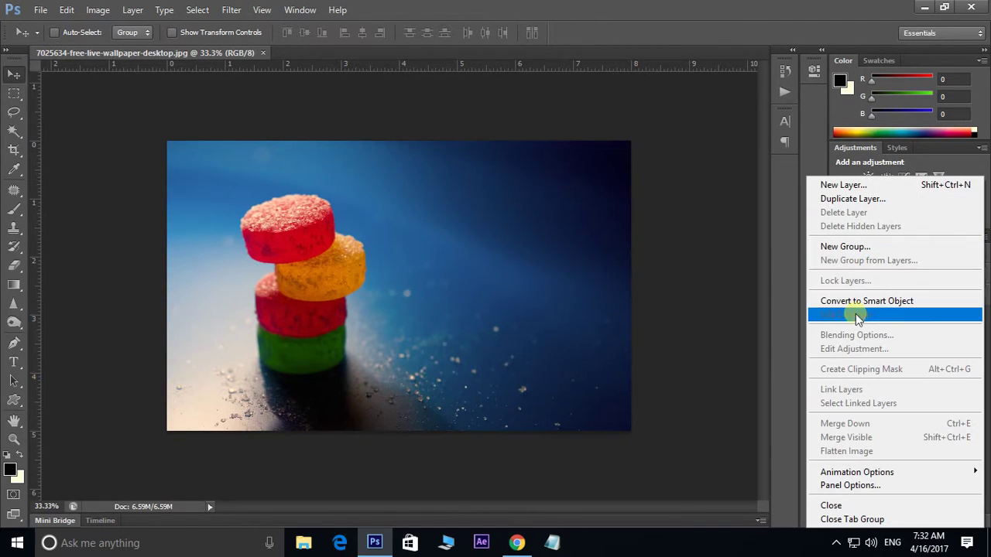
click(849, 492)
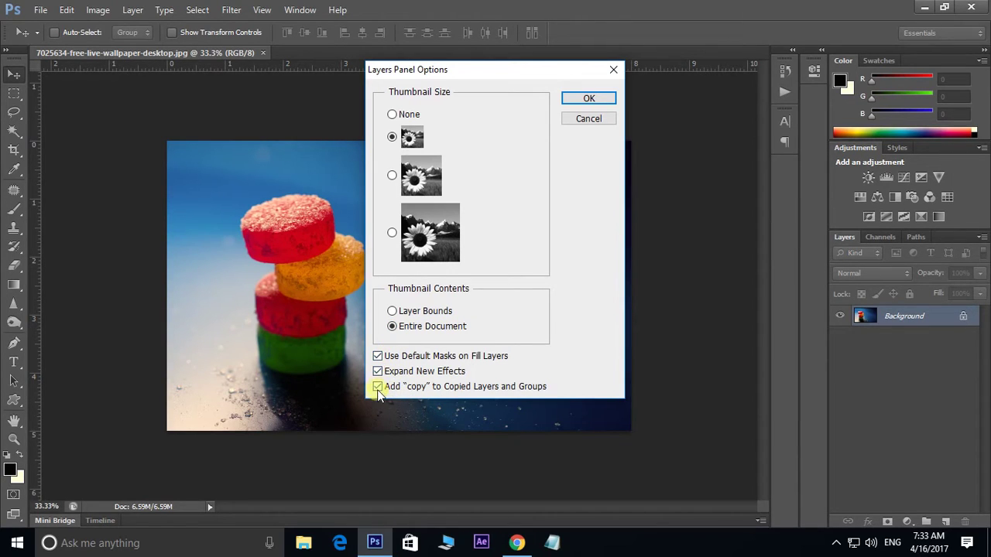
click(587, 101)
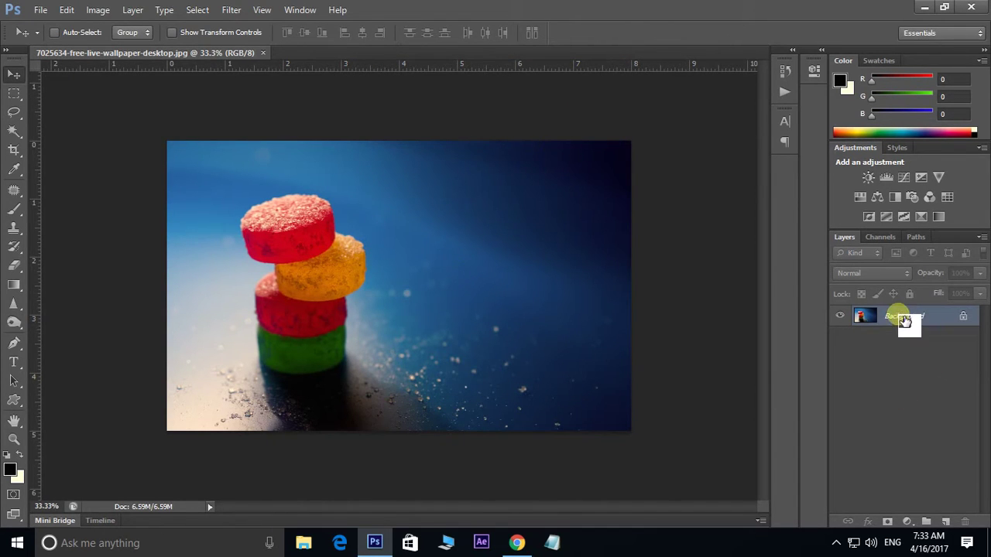
Turn the Background into Layer 0 and back via Background from Layer, then raise File Explorer
double_click(927, 322)
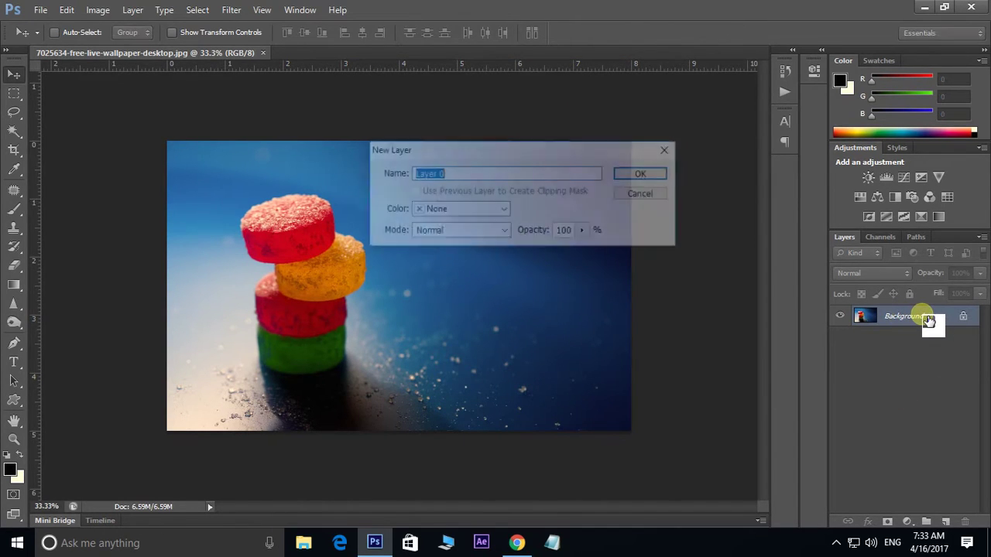
click(644, 175)
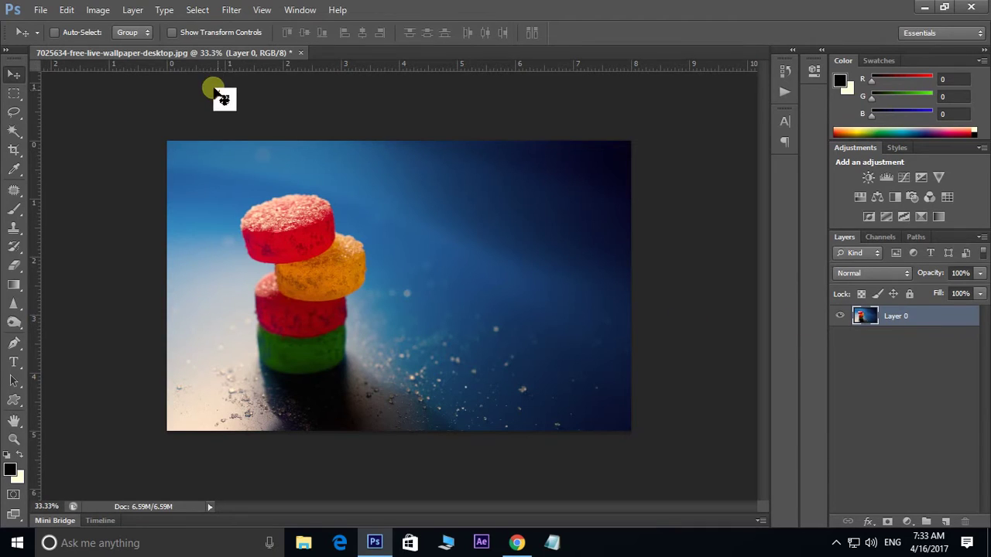
click(133, 11)
mouse_move(203, 25)
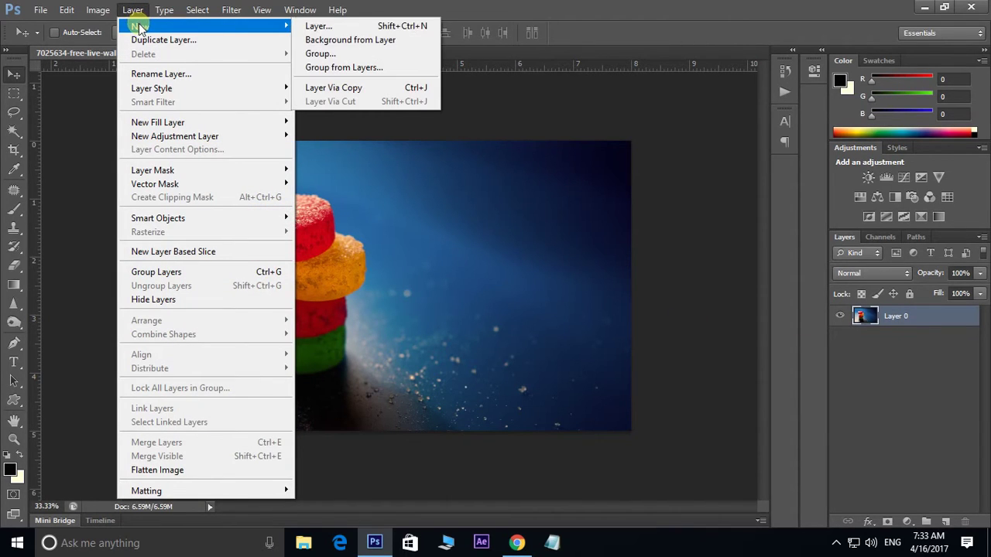
click(329, 44)
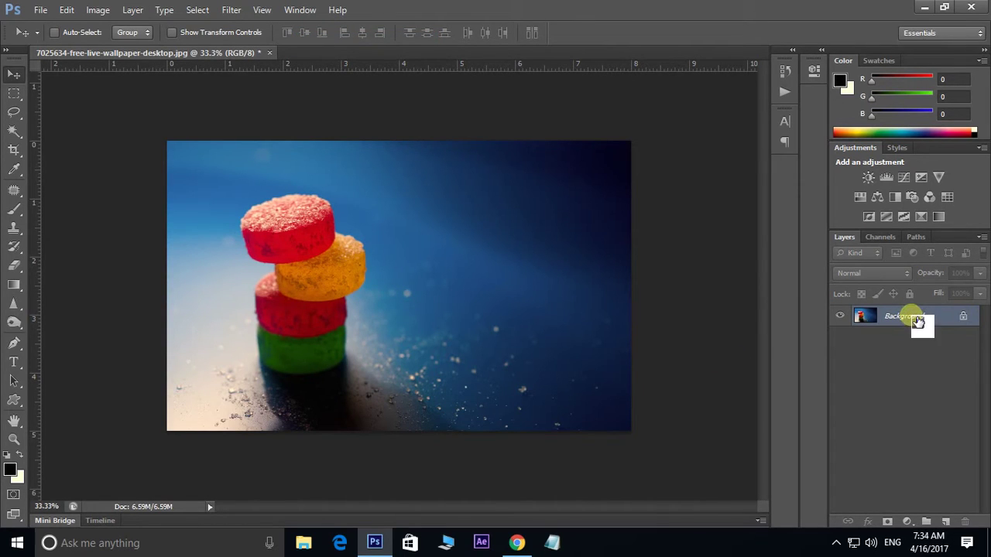
drag(917, 321, 404, 290)
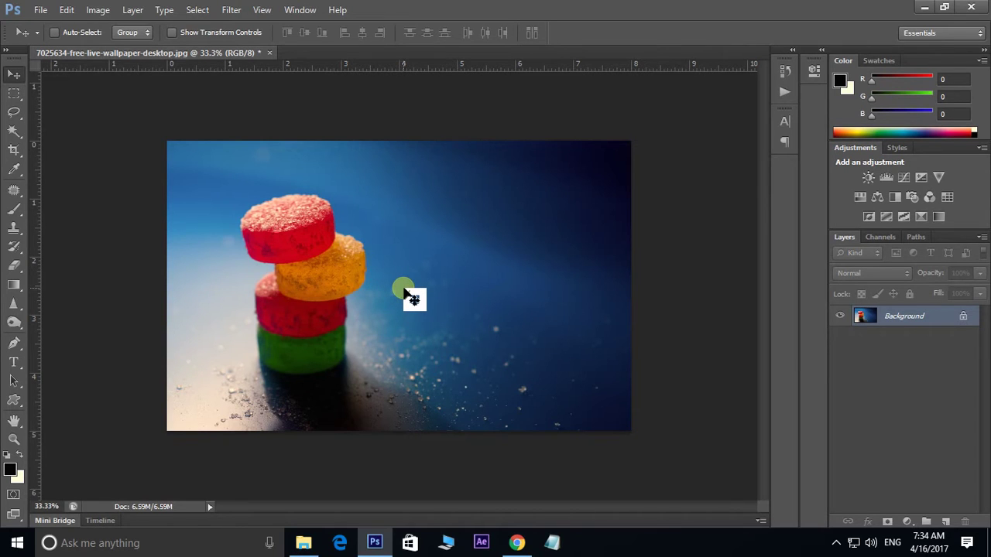
mouse_move(403, 290)
mouse_down()
mouse_move(308, 546)
mouse_move(381, 350)
mouse_up()
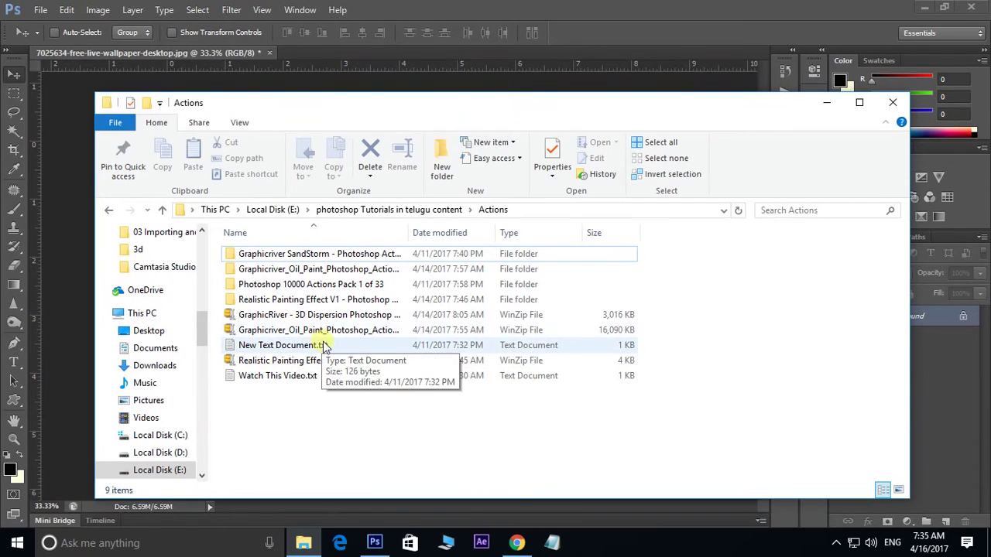
Extract the 3D Dispersion zip into its own 'GraphicRiver - 3D Dispersion' folder
click(303, 317)
right_click(306, 317)
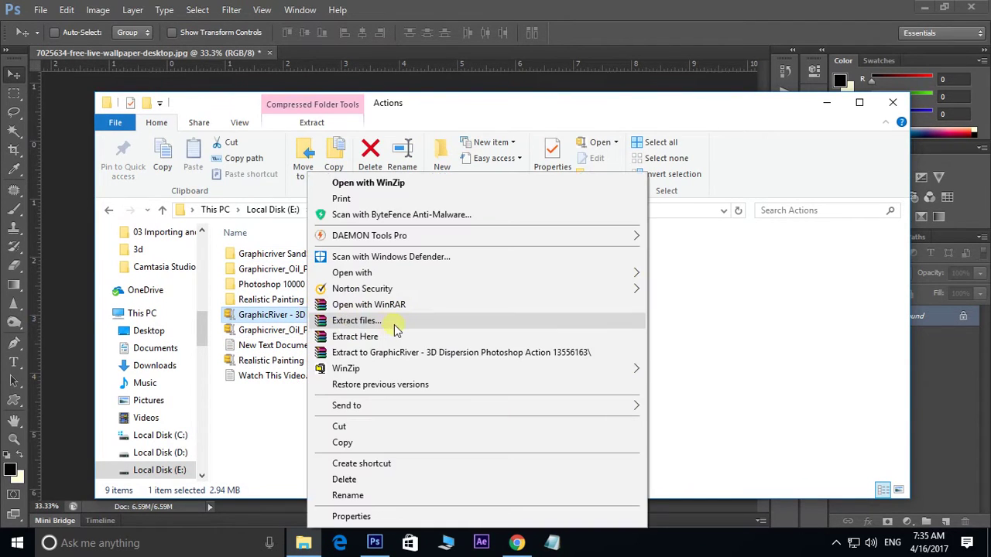
click(389, 356)
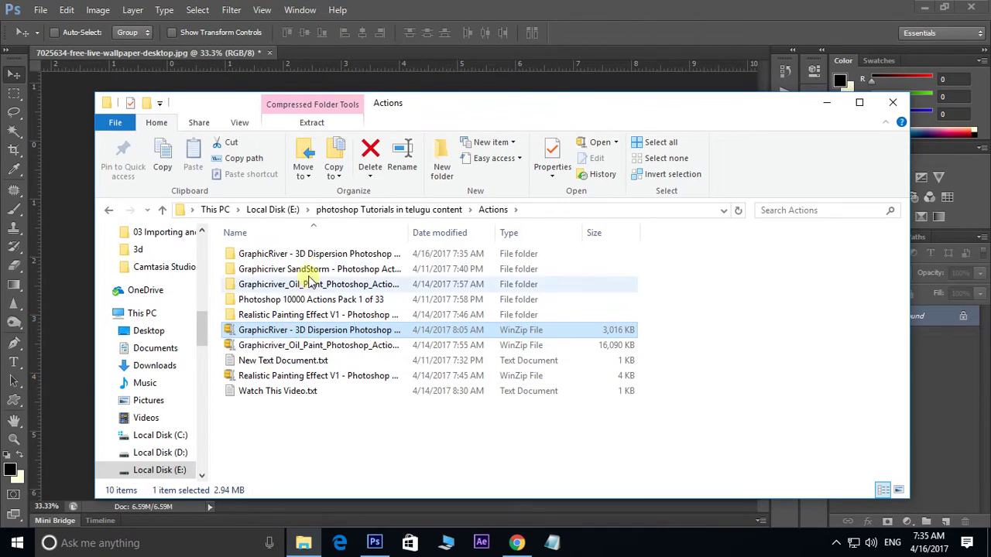
Browse into the nested 3D Dispersion subfolder, then minimize File Explorer
double_click(303, 256)
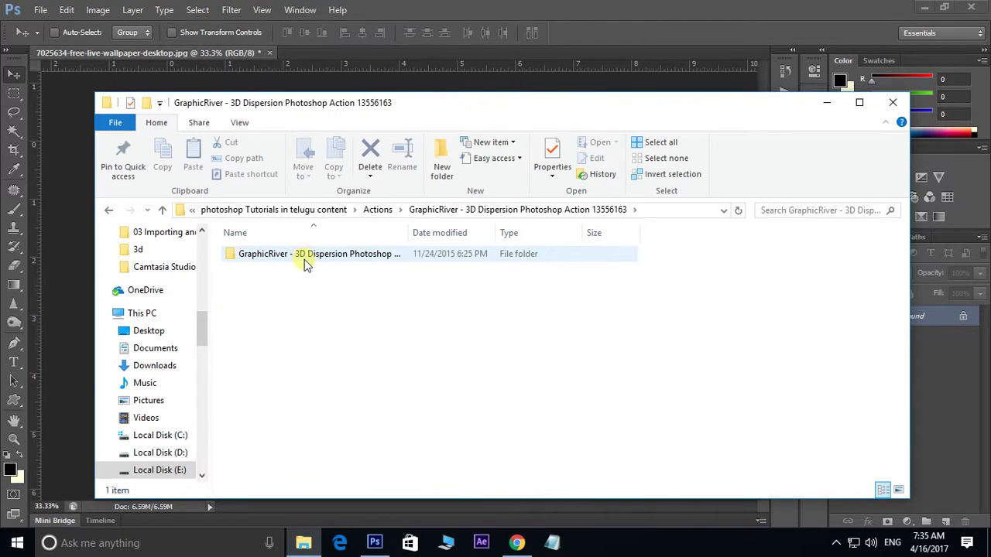
double_click(303, 256)
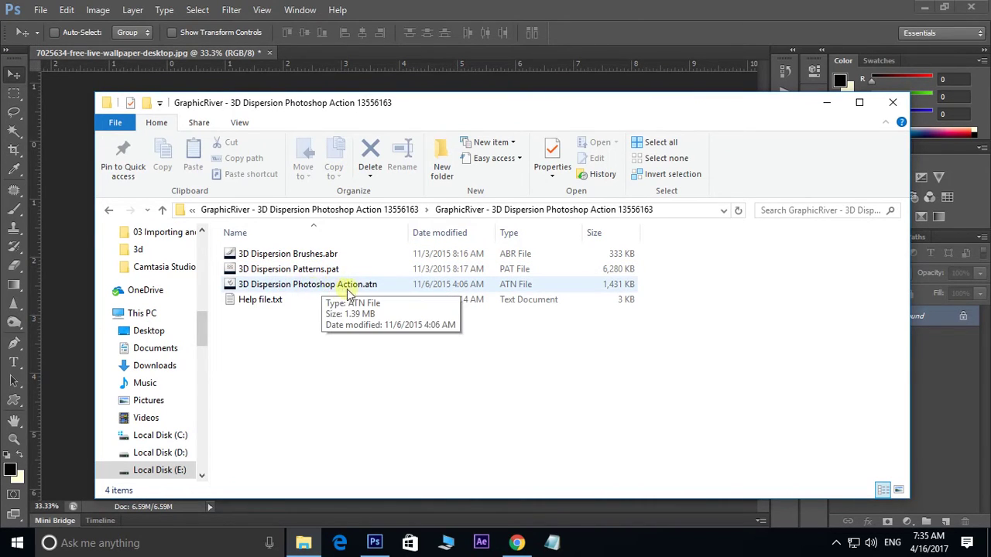
click(826, 105)
drag(539, 527, 499, 370)
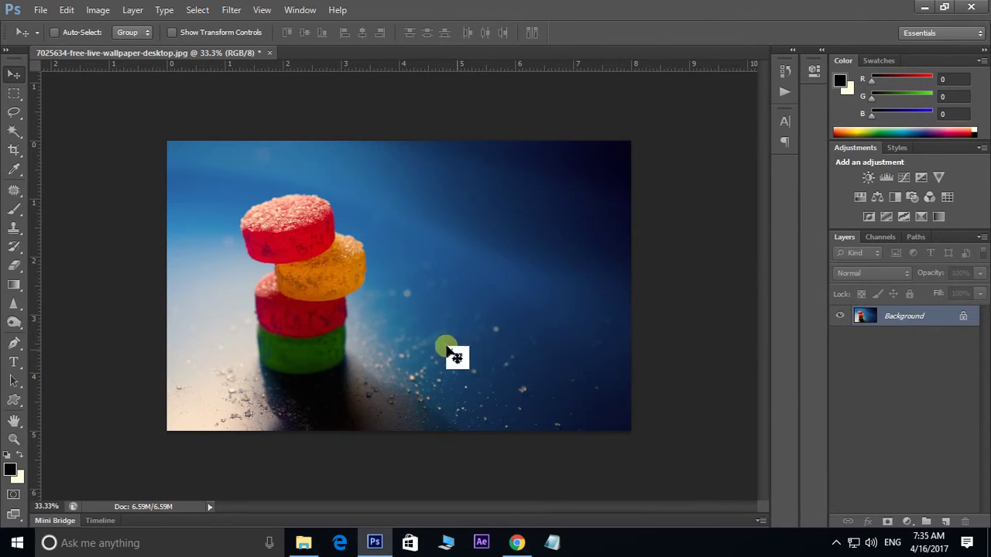
In the Preset Manager, start a brush load and browse to the Actions folder on Local Disk (E:)
click(67, 10)
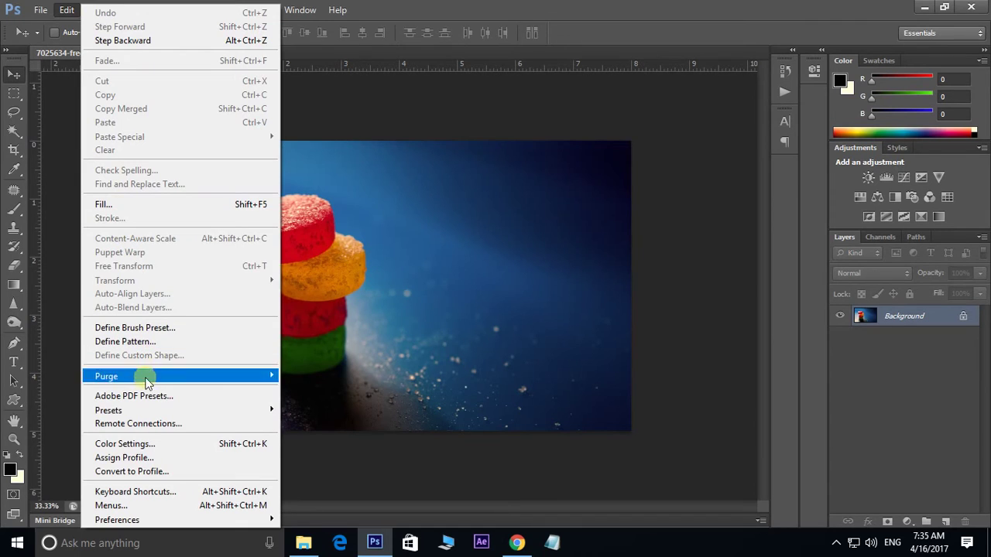
mouse_move(108, 411)
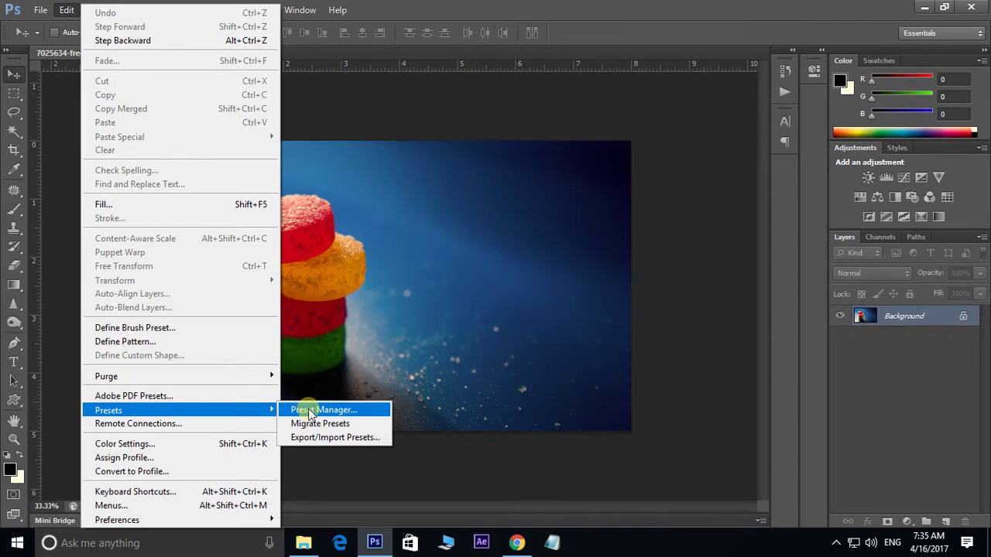
click(308, 410)
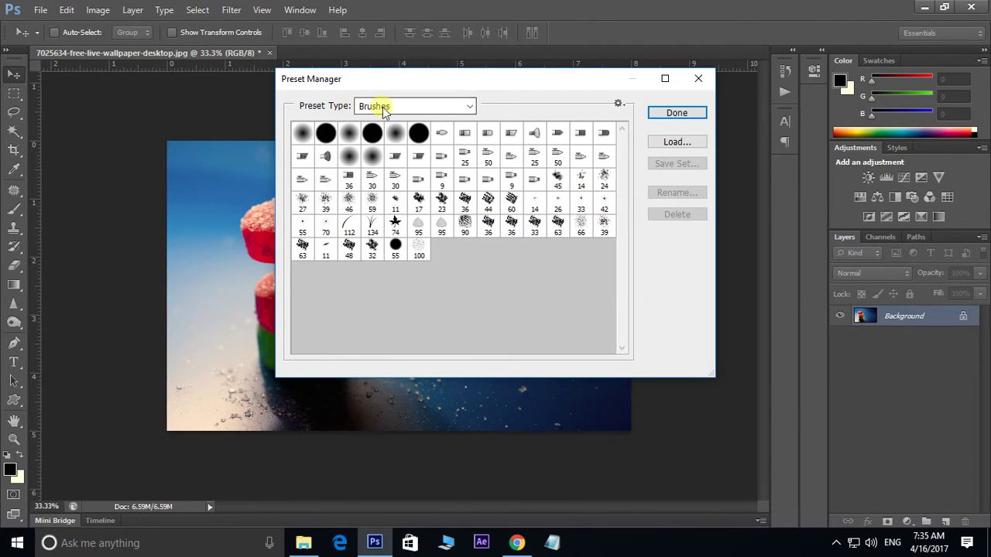
click(676, 142)
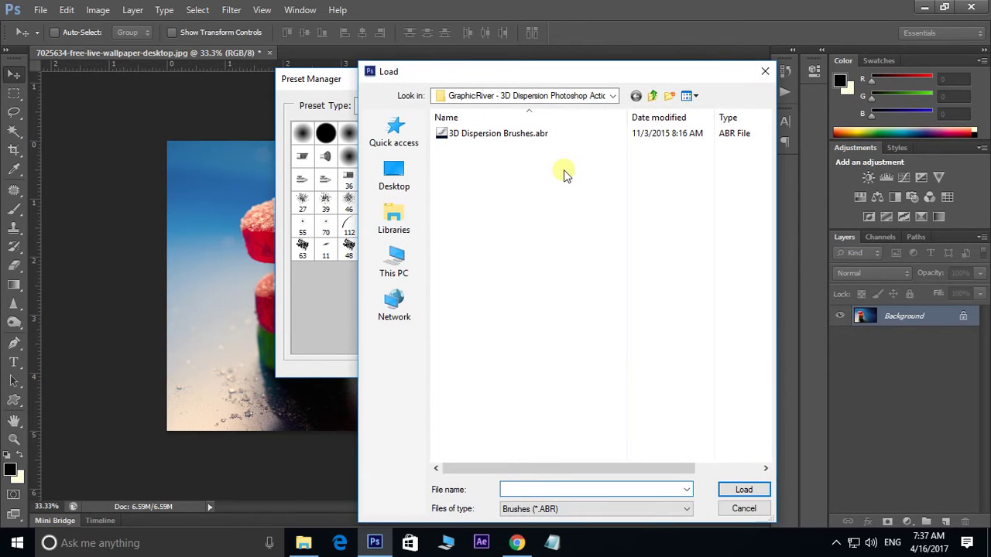
click(612, 95)
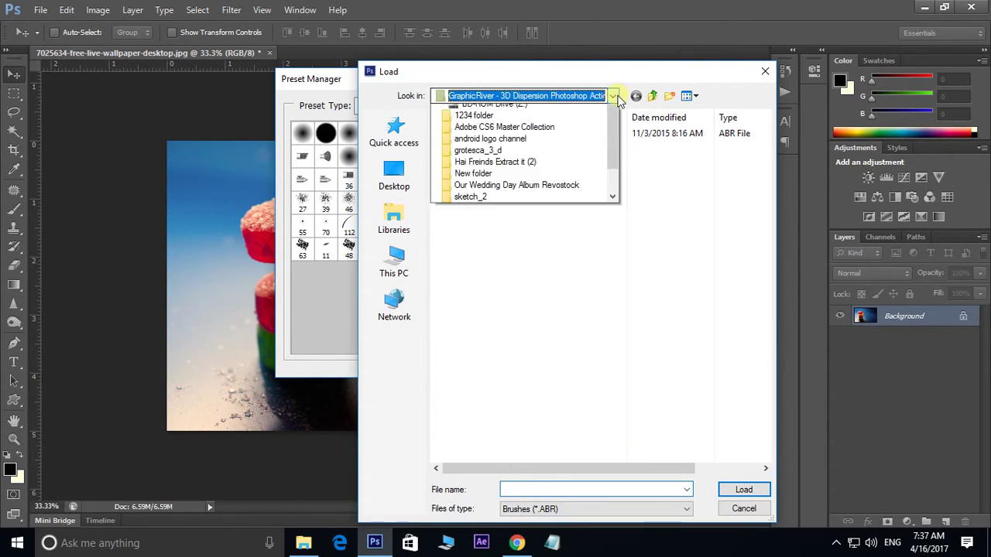
scroll(554, 193, up, 1)
scroll(553, 205, up, 1)
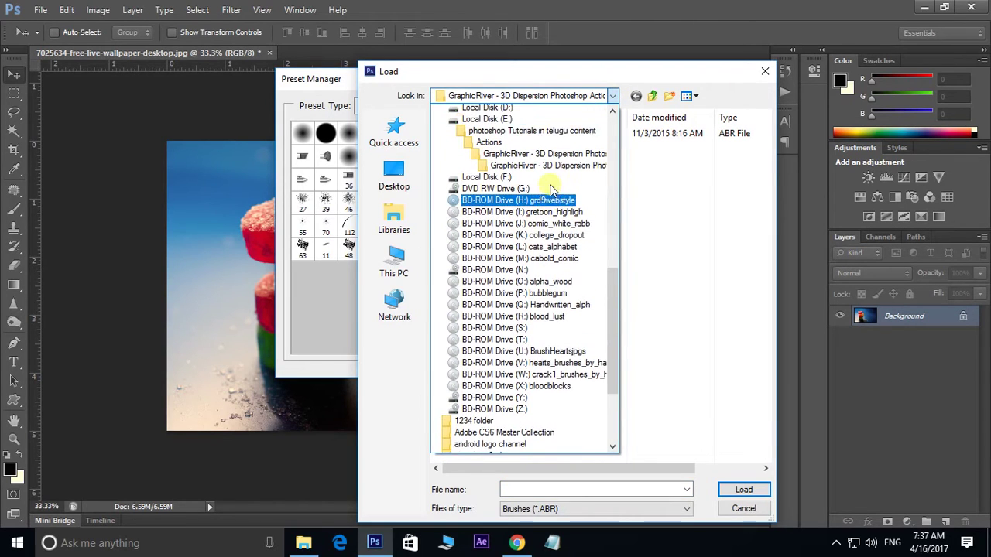
scroll(555, 186, up, 1)
scroll(554, 179, up, 1)
click(486, 203)
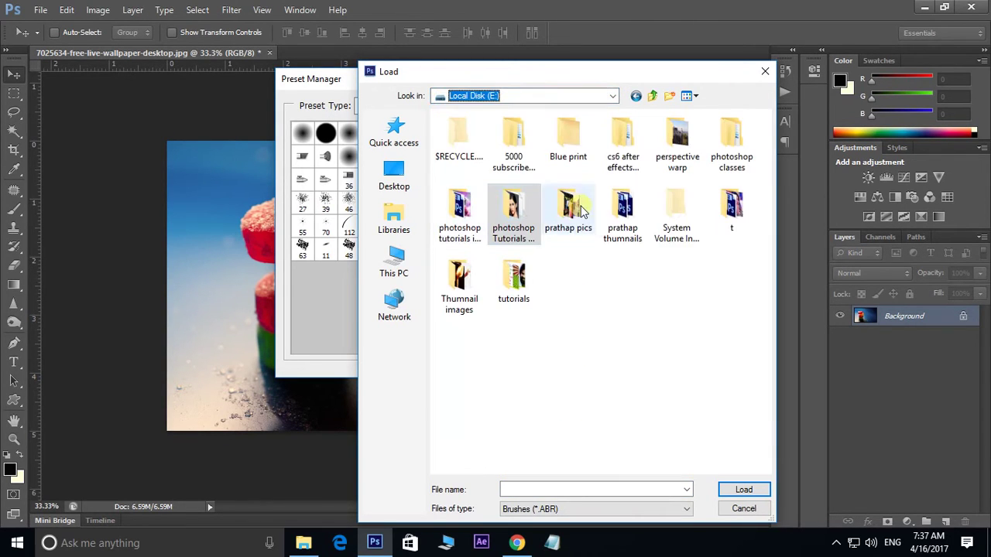
double_click(513, 207)
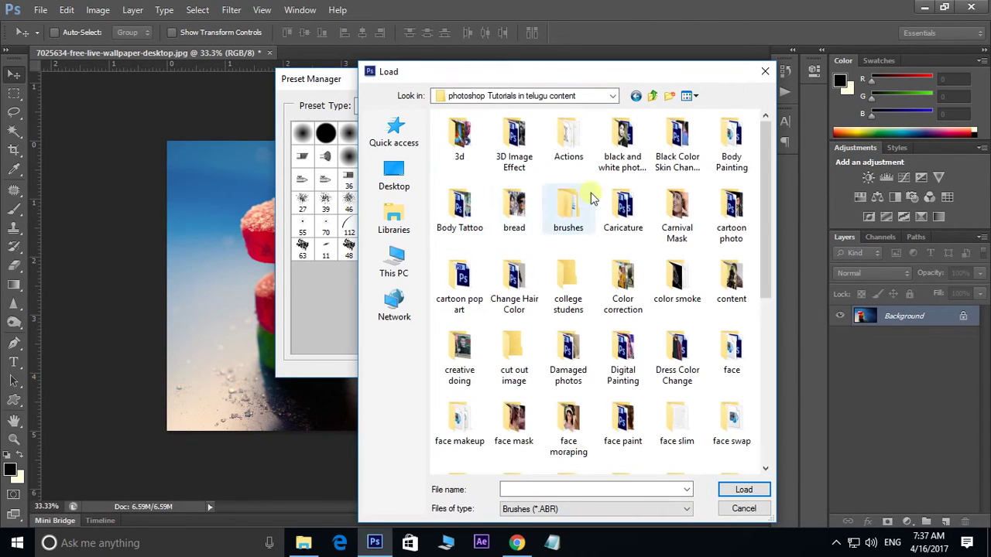
double_click(570, 151)
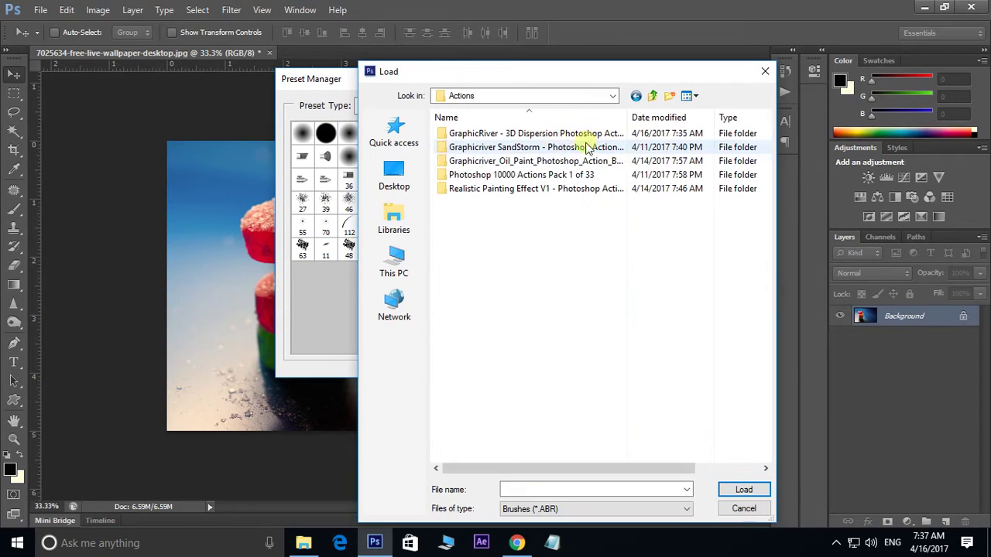
Load 3D Dispersion Brushes.abr from the nested 3D Dispersion folder into the brush presets
click(532, 134)
double_click(532, 135)
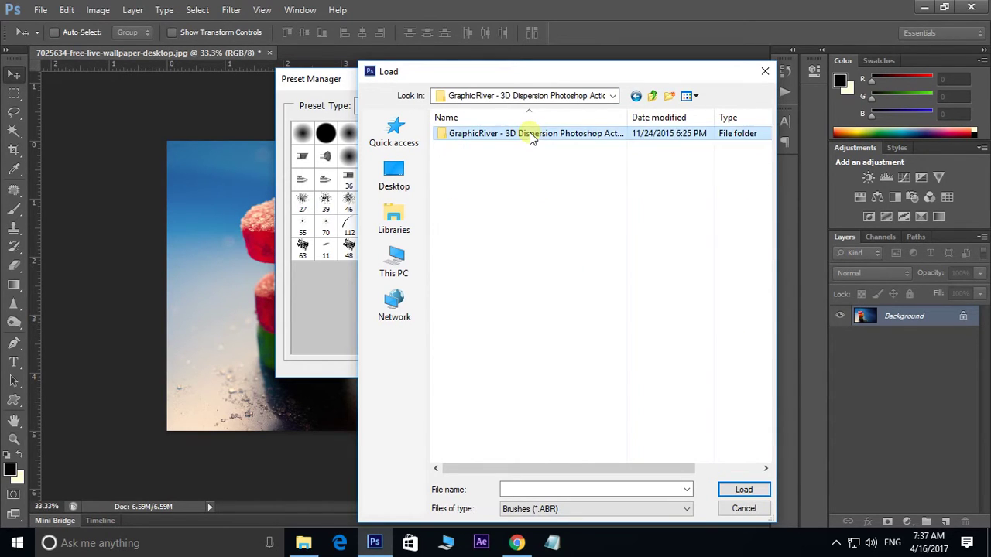
double_click(531, 134)
click(531, 134)
drag(463, 76, 614, 72)
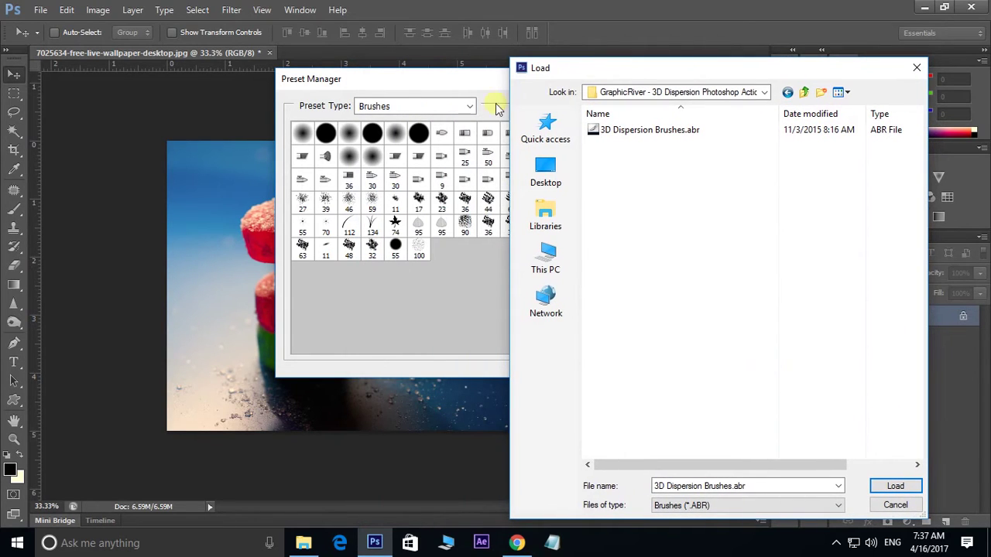
click(650, 133)
click(905, 485)
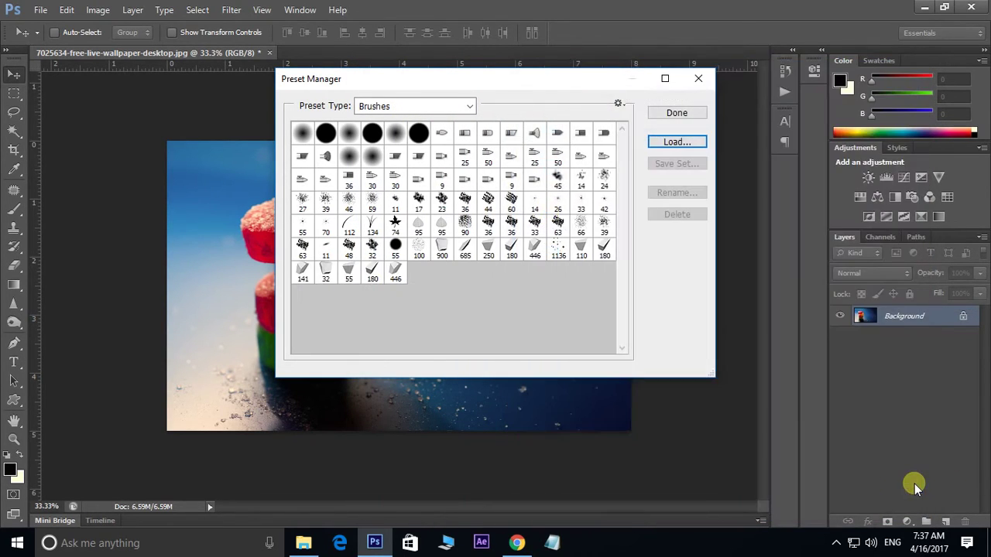
click(678, 115)
Load 3D Dispersion Patterns.pat as Patterns presets and close the Preset Manager
click(70, 10)
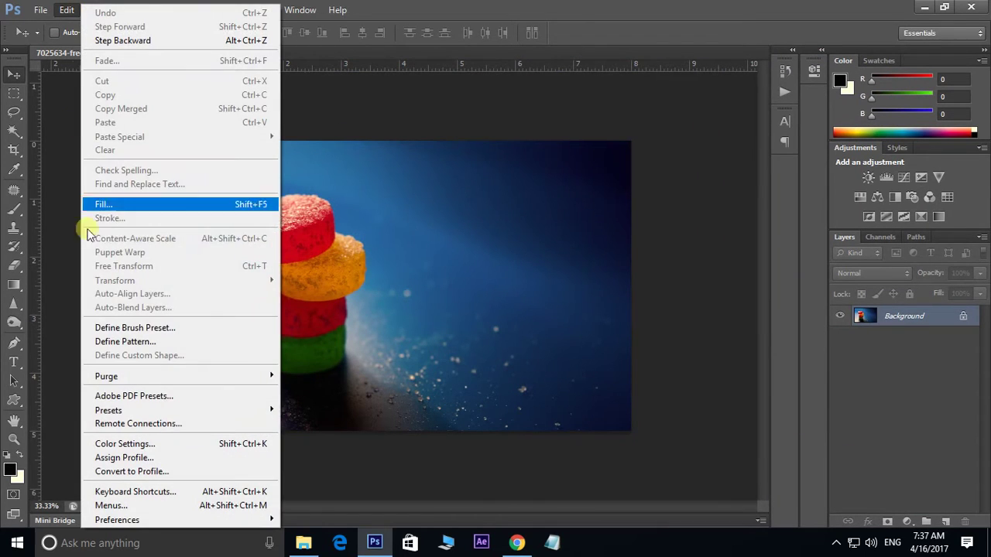
mouse_move(109, 410)
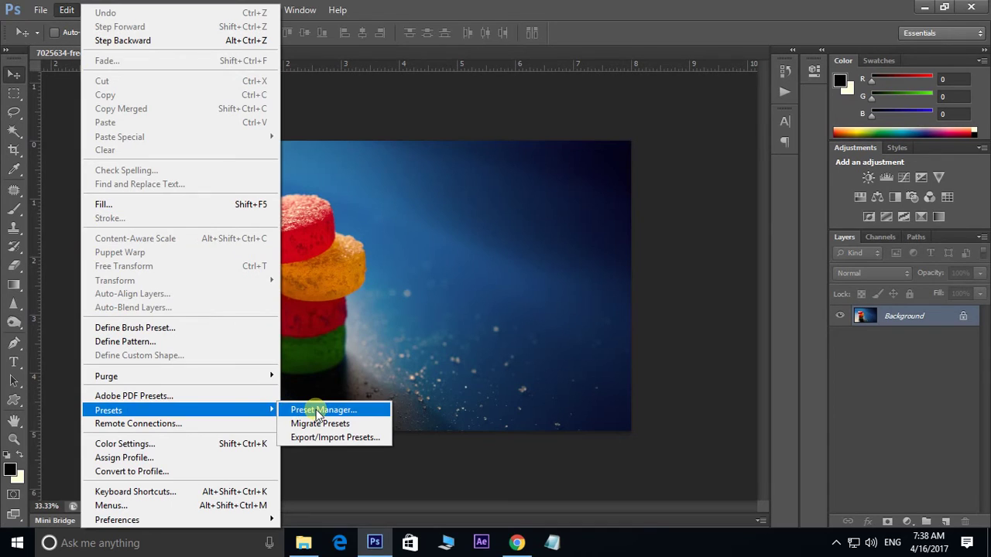
click(317, 414)
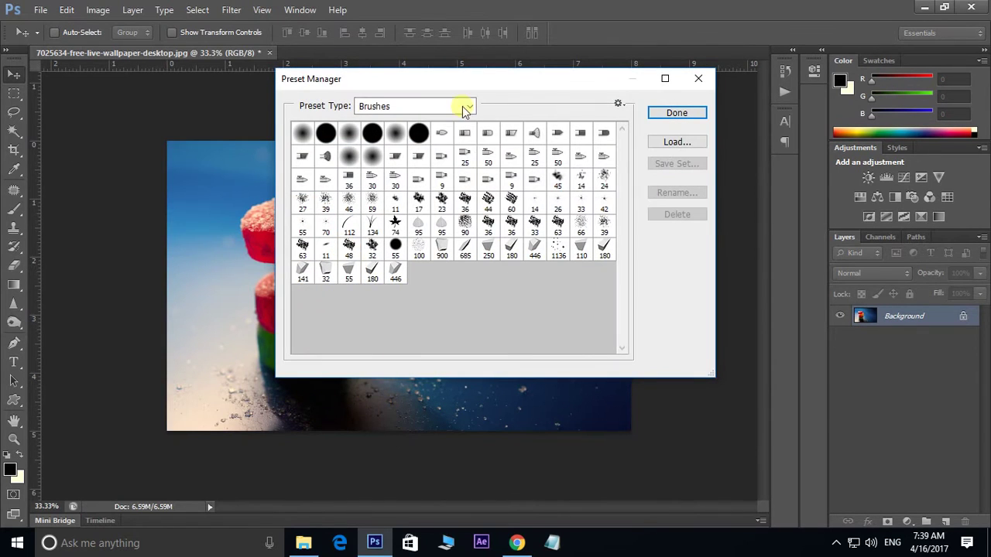
click(470, 107)
click(384, 154)
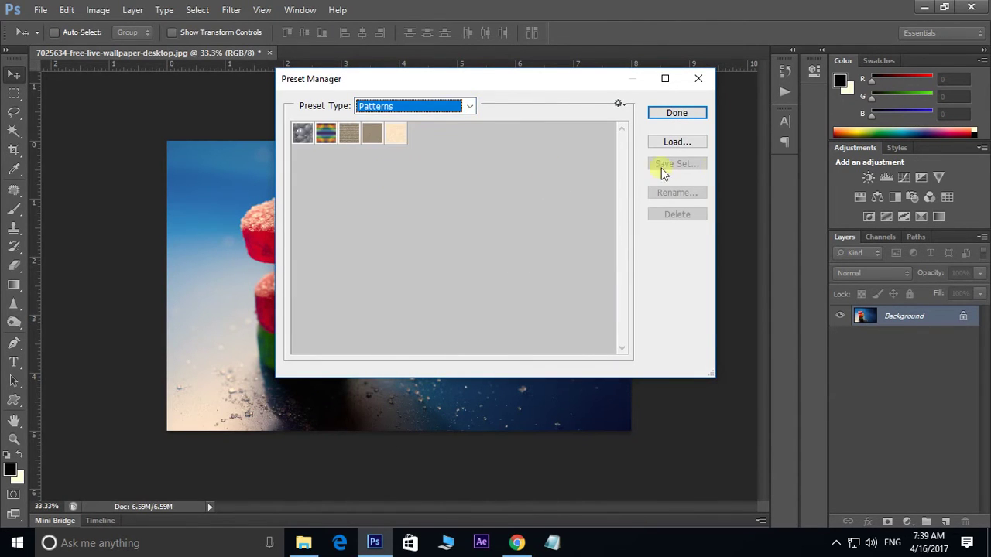
click(673, 141)
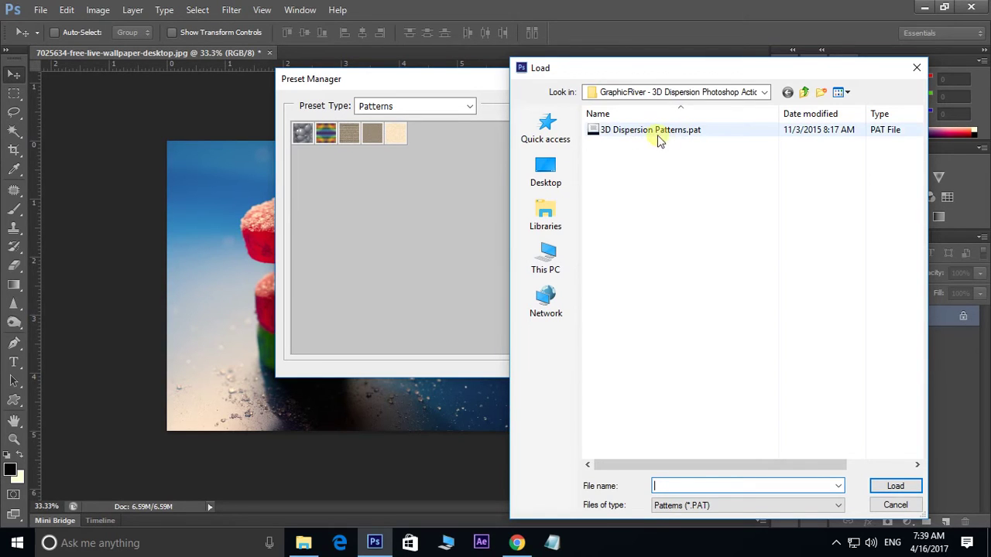
click(666, 137)
click(898, 487)
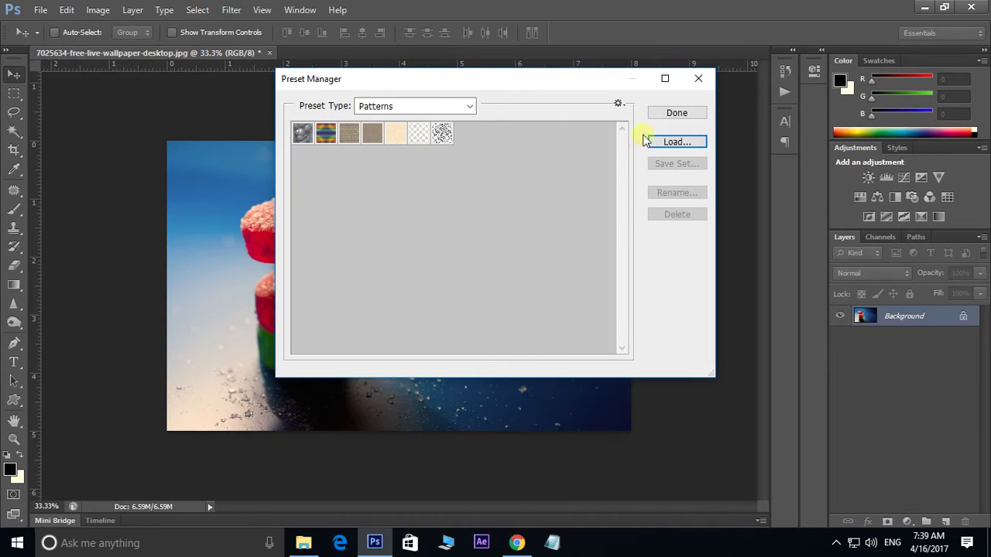
click(675, 113)
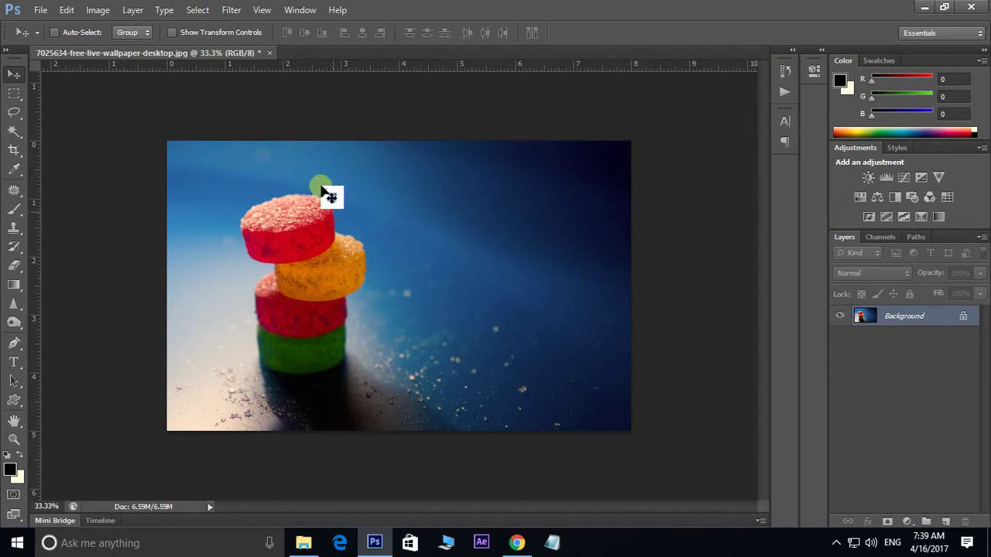
Load '3D Dispersion Photoshop Action.atn' into the Actions panel, adding the Right, Left, Up and Down actions
click(298, 10)
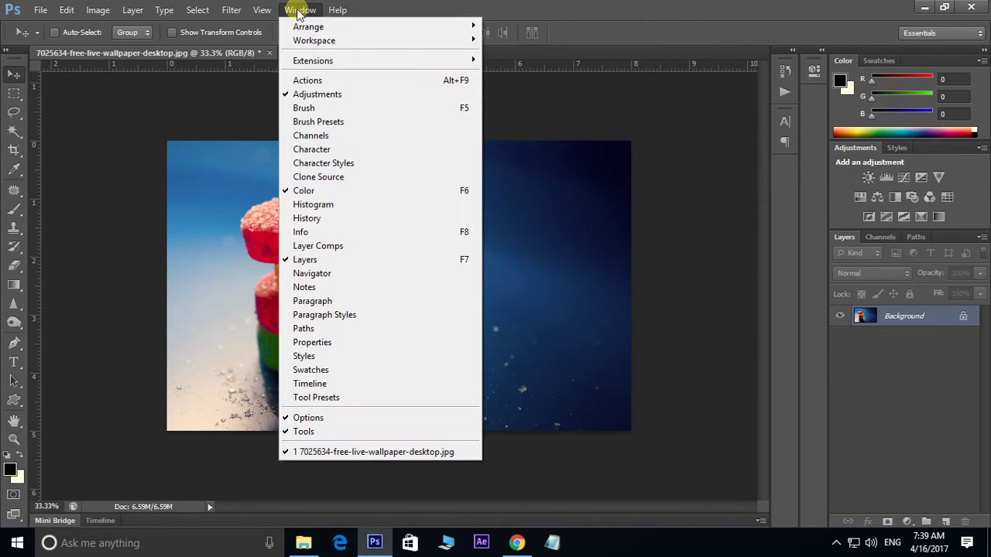
click(313, 77)
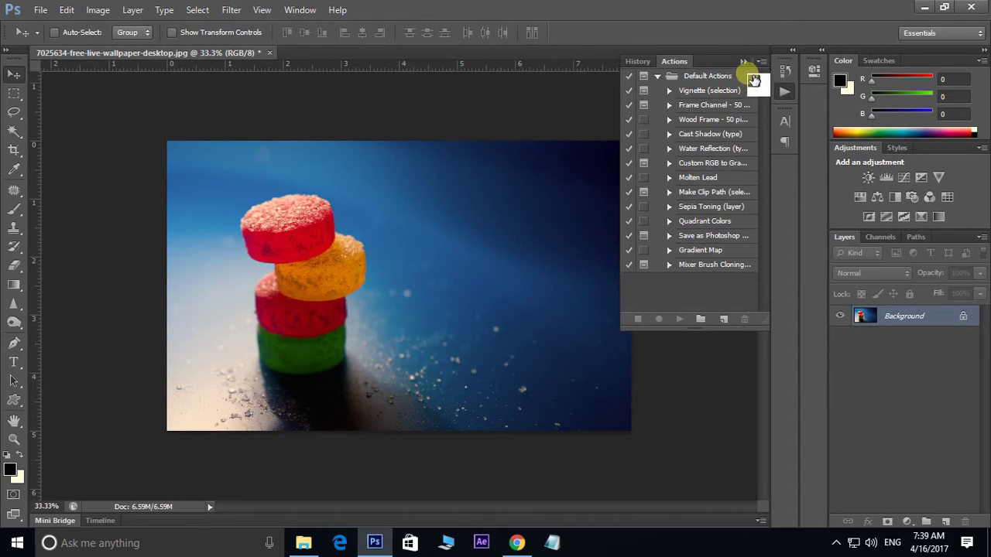
click(762, 63)
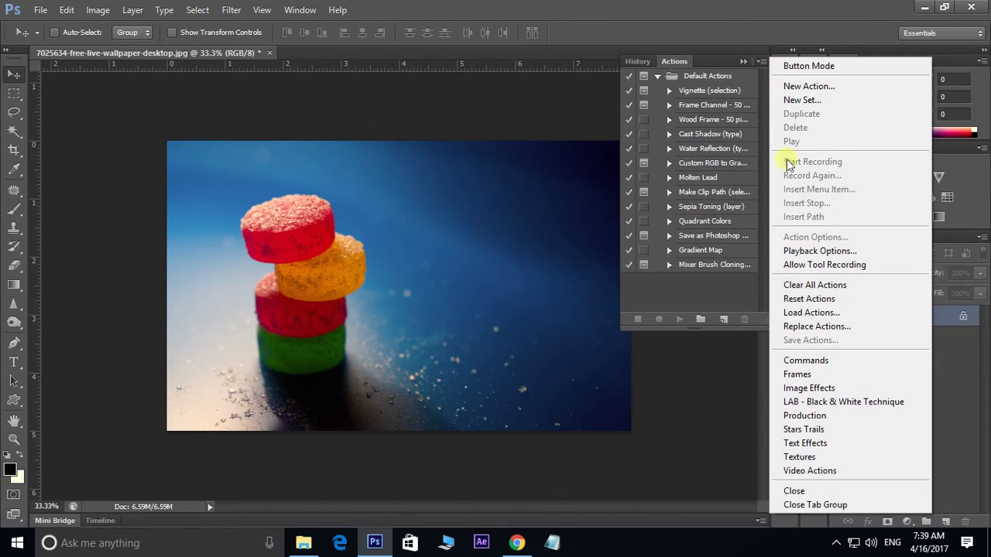
click(796, 313)
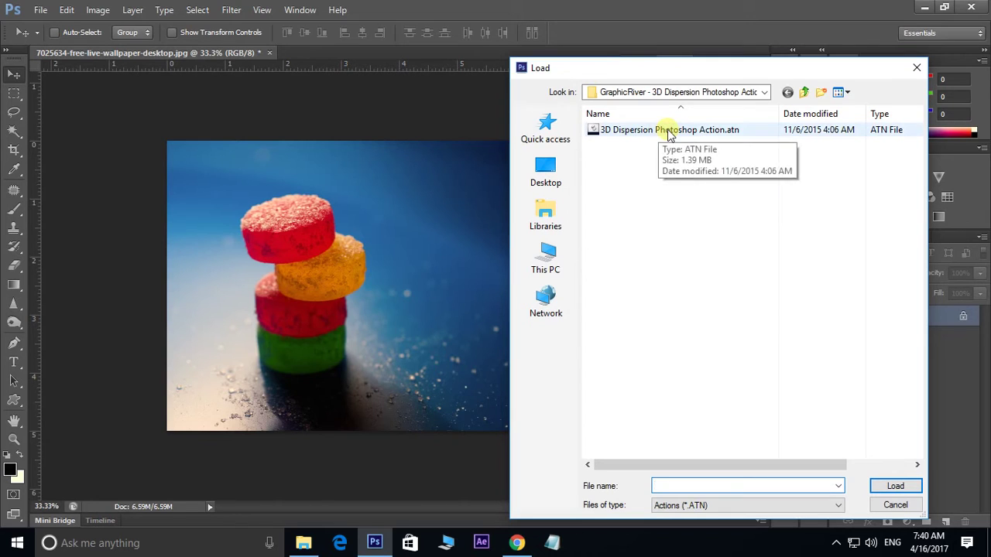
click(667, 133)
click(901, 485)
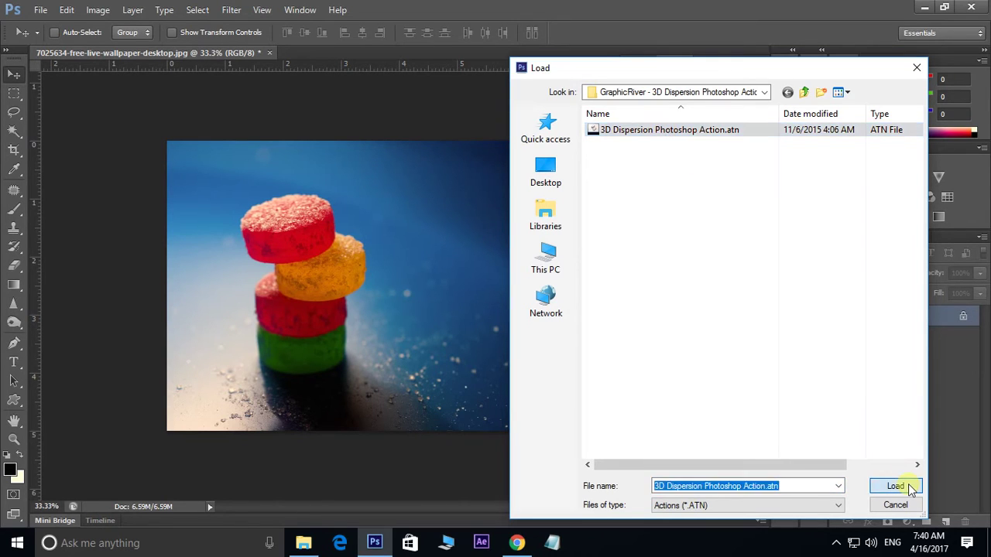
scroll(719, 204, down, 2)
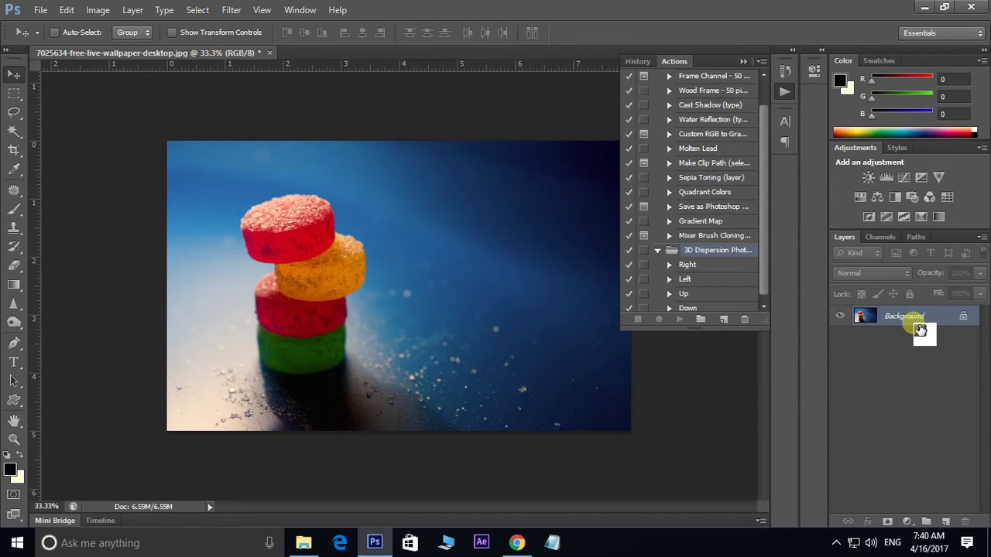
Create a new empty layer named 'area' with Shift+Ctrl+N
key(ctrl+shift+n)
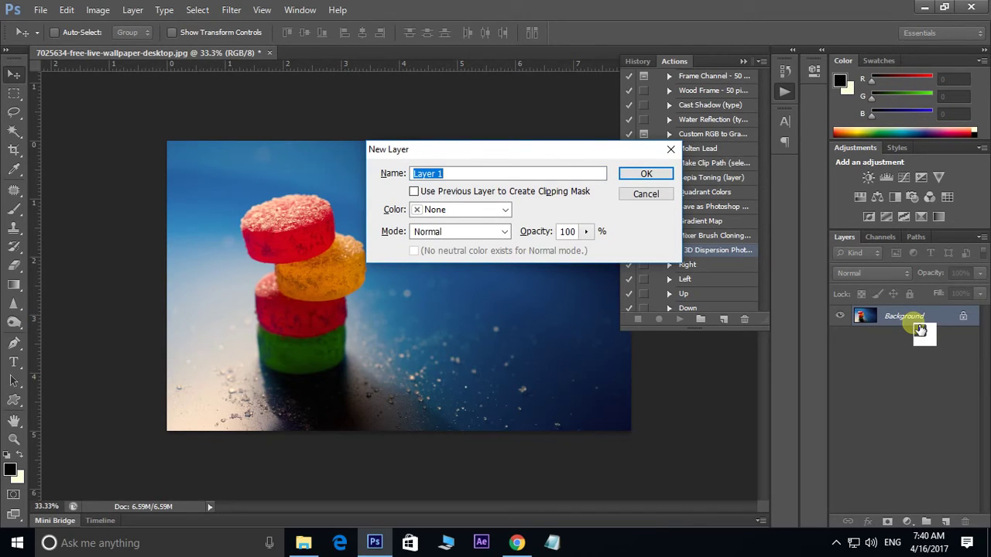
text(are)
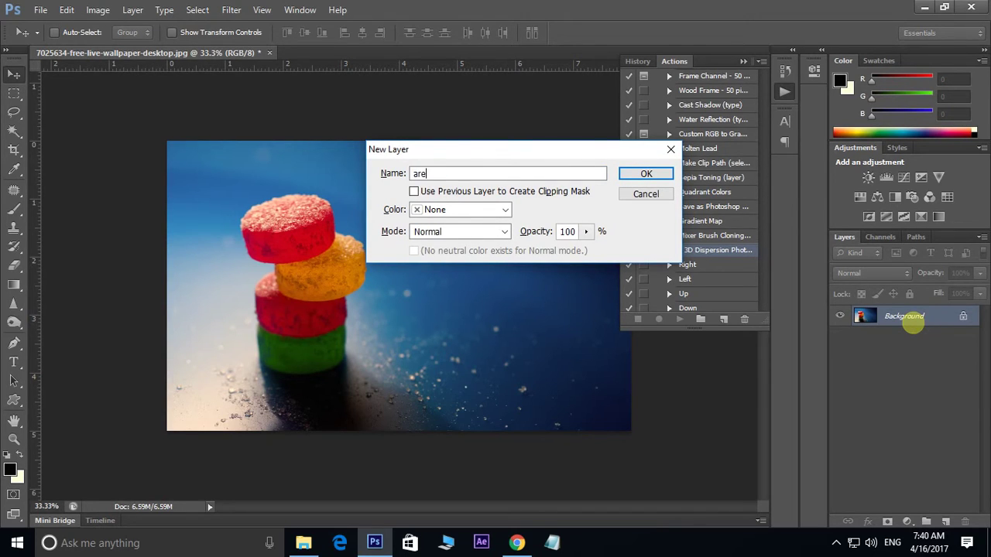
text(a)
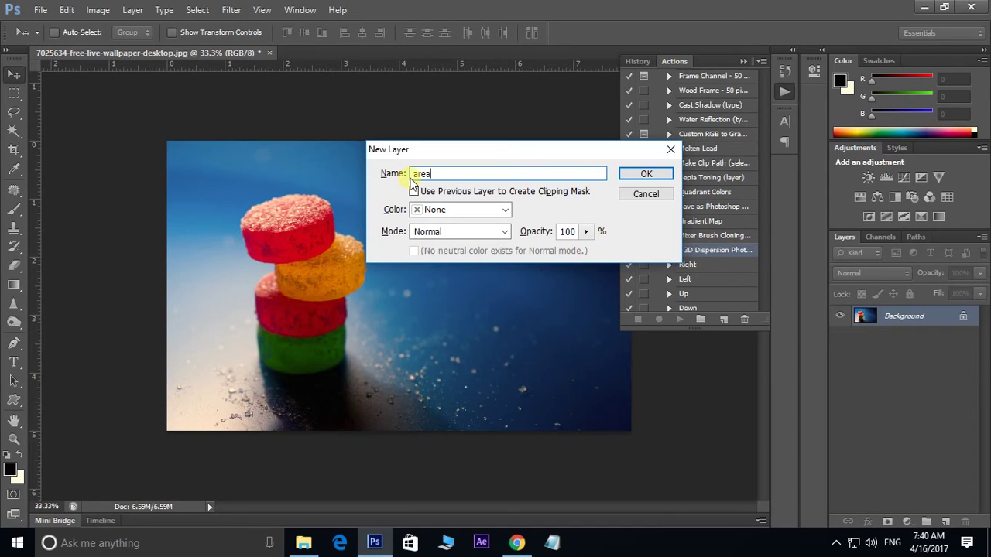
click(652, 177)
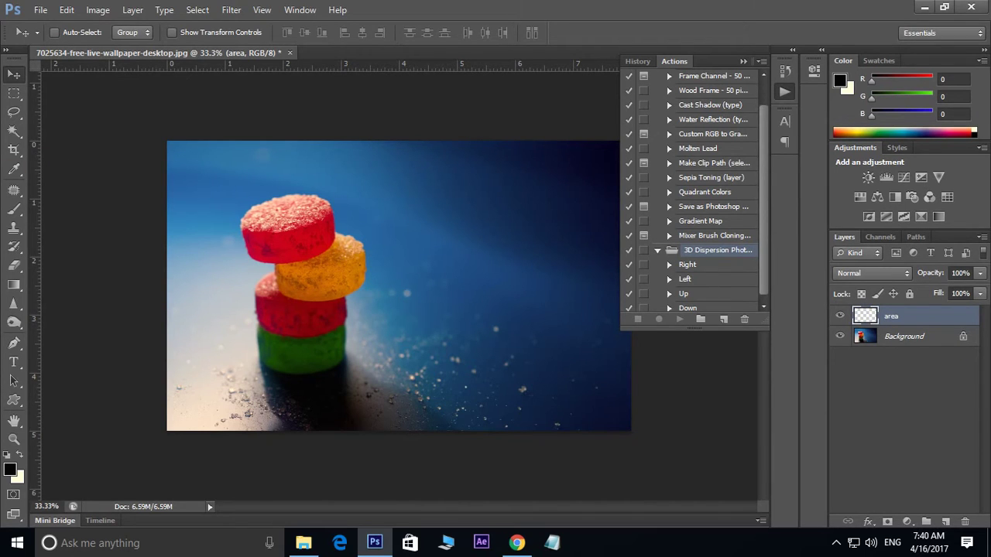
Choose a large soft round brush and set the foreground colour to pure red
key(b)
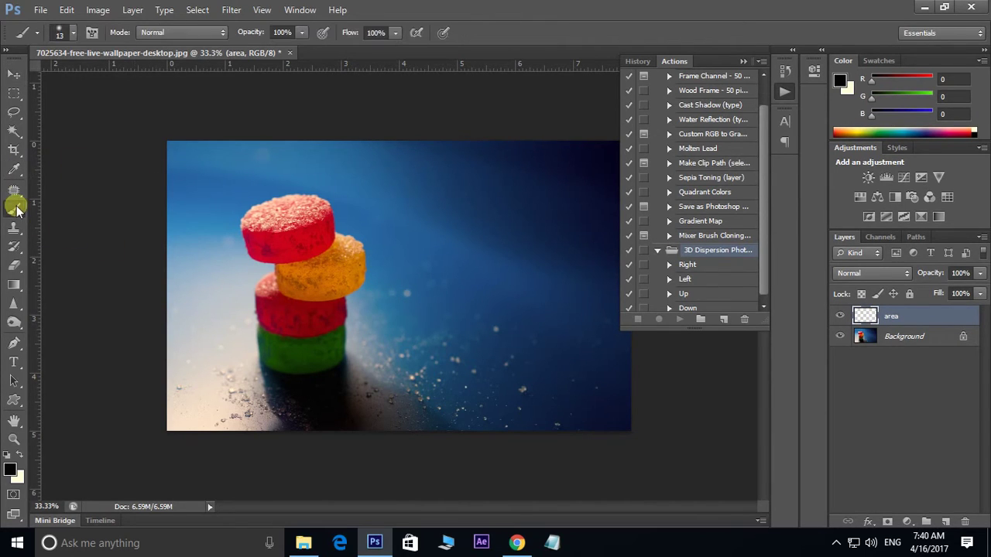
right_click(16, 207)
click(49, 209)
click(72, 33)
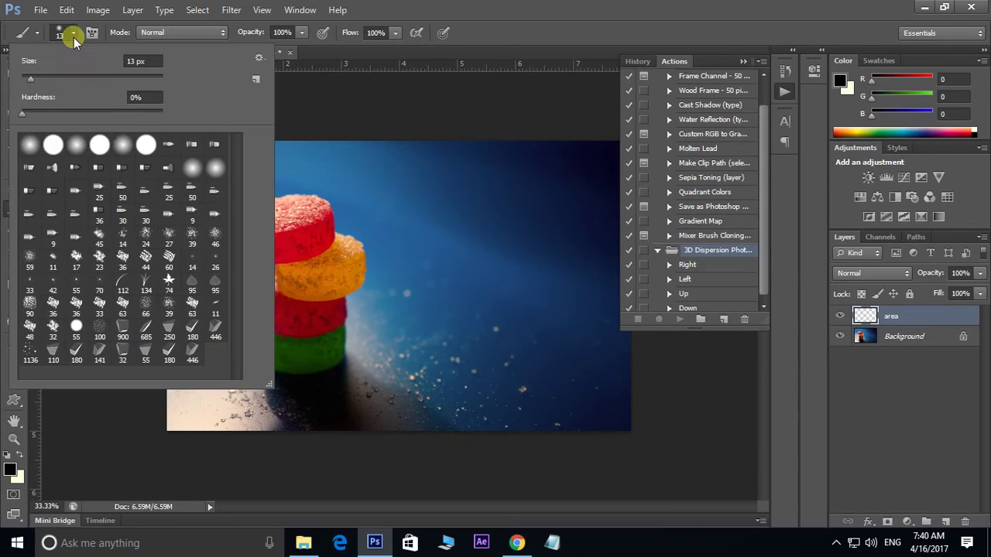
double_click(86, 154)
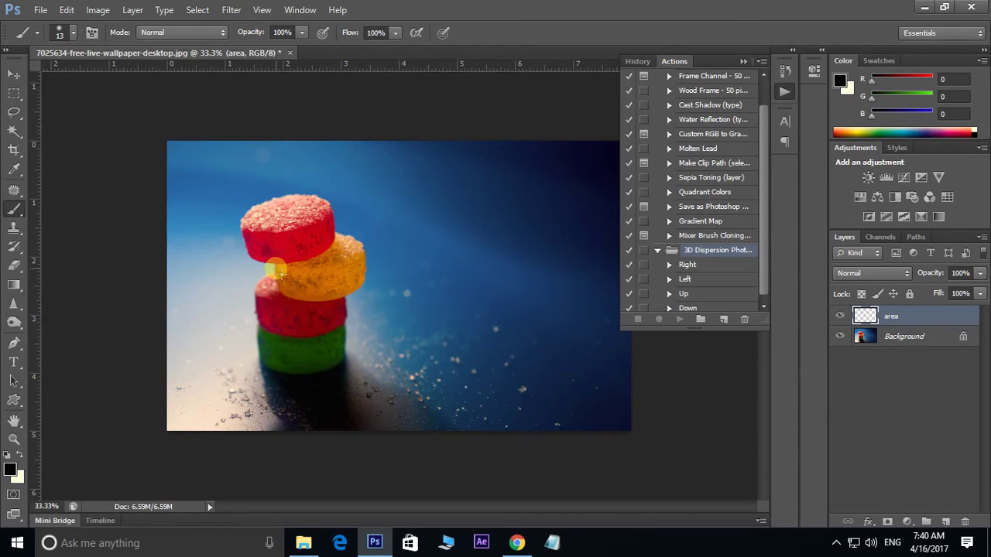
key(bracketright)
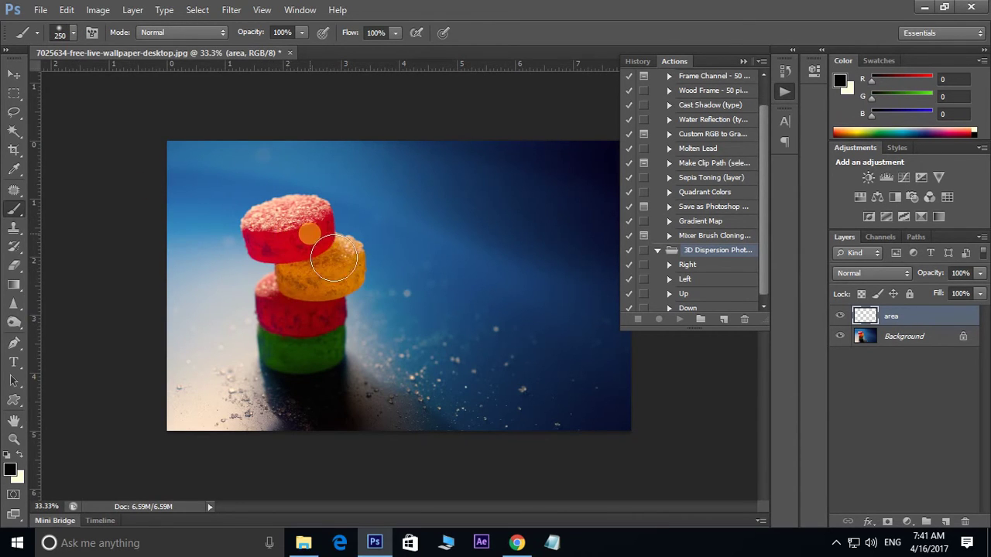
click(11, 469)
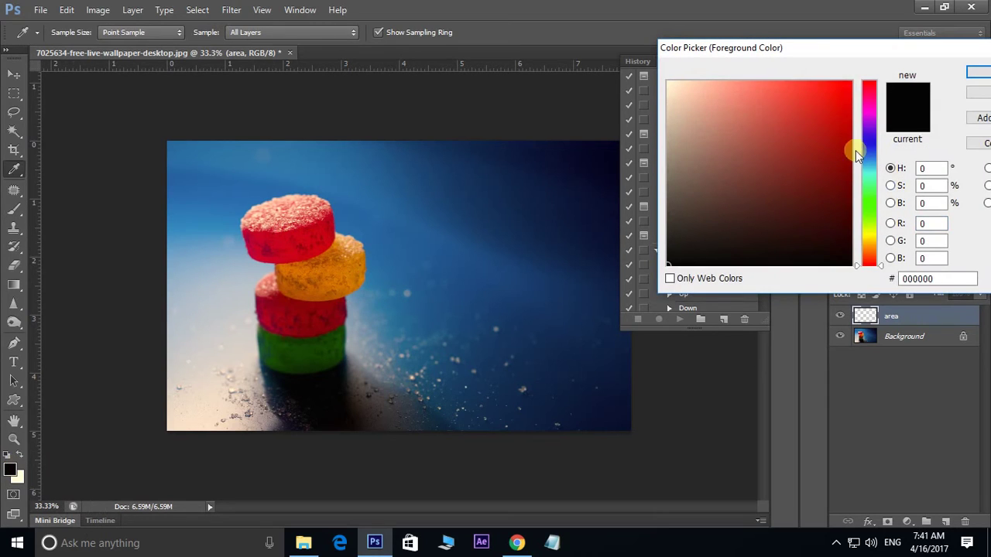
drag(851, 150, 851, 81)
click(985, 74)
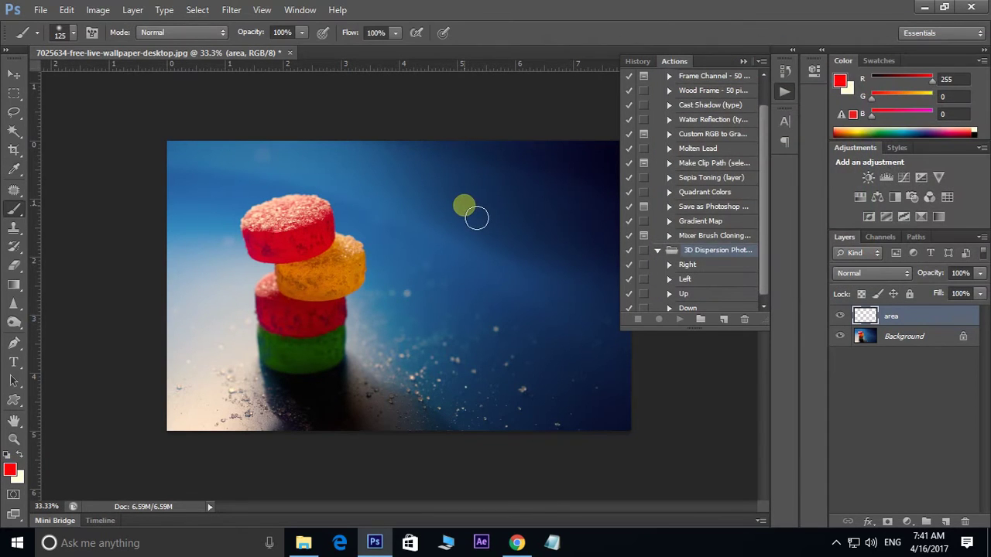
Zoom in and paint red, at brush size 90, over the top candy and the stack's right side
key(ctrl+plus)
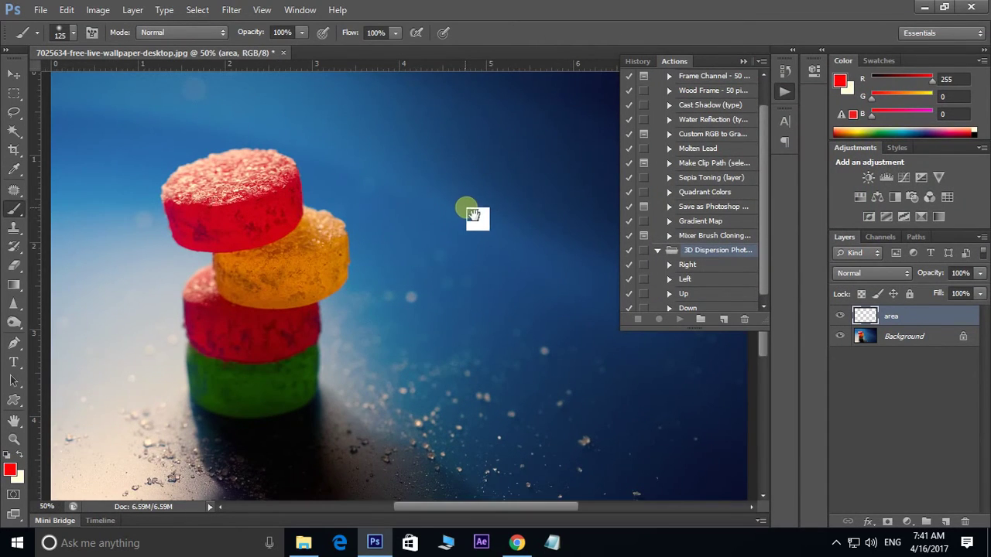
mouse_move(475, 214)
mouse_down()
mouse_move(445, 267)
mouse_move(430, 260)
mouse_up()
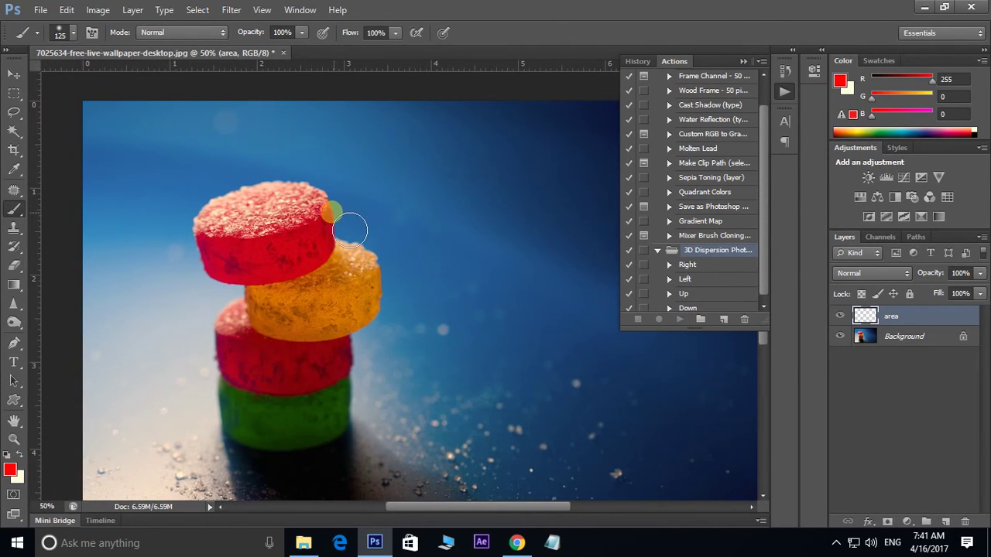
key(bracketleft)
key(bracketleft)
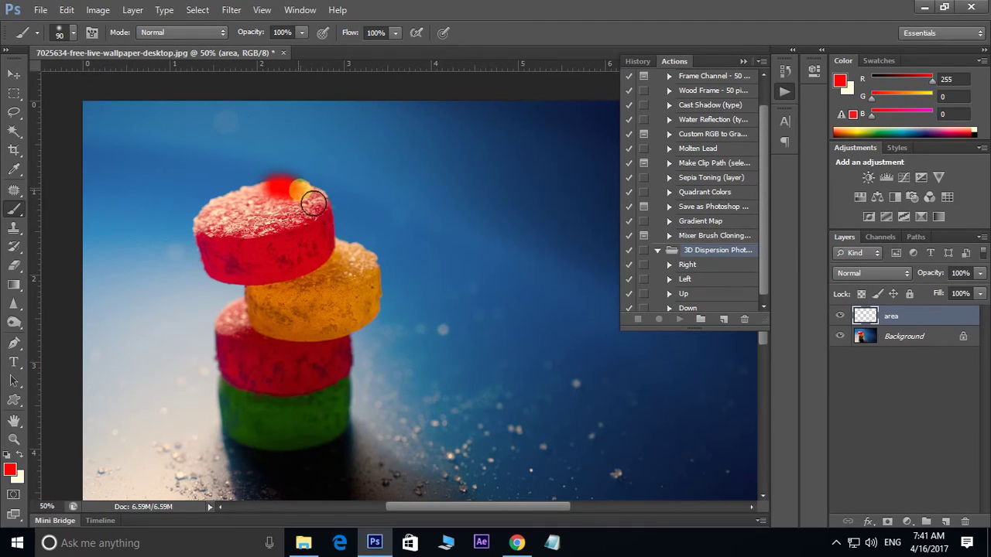
mouse_move(313, 202)
mouse_down()
mouse_move(277, 229)
mouse_move(336, 270)
mouse_move(348, 259)
mouse_move(376, 271)
mouse_move(385, 322)
mouse_move(367, 328)
mouse_move(345, 288)
mouse_move(346, 317)
mouse_move(335, 283)
mouse_move(363, 323)
mouse_move(337, 316)
mouse_move(337, 346)
mouse_move(352, 364)
mouse_move(352, 438)
mouse_up()
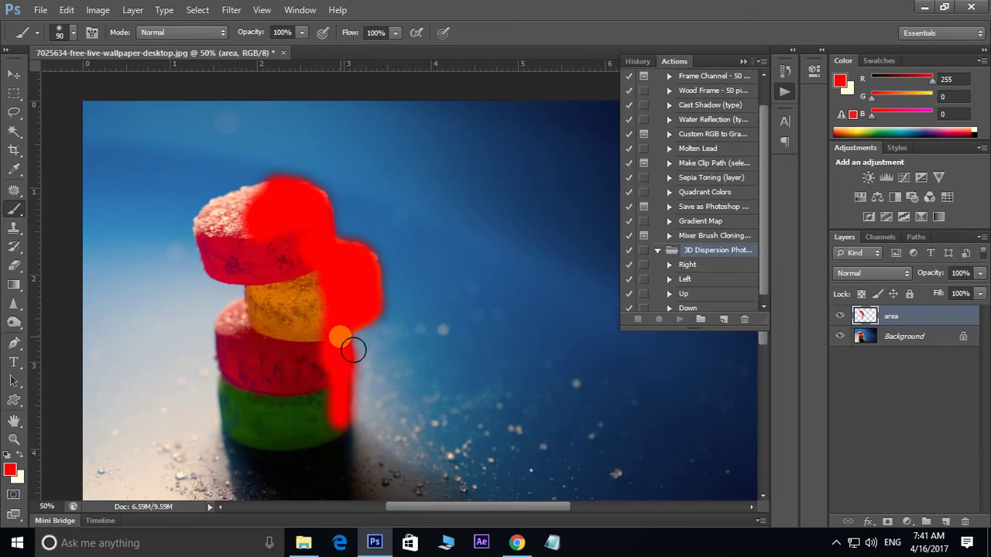
mouse_move(350, 435)
mouse_down()
mouse_move(336, 449)
mouse_move(333, 418)
mouse_up()
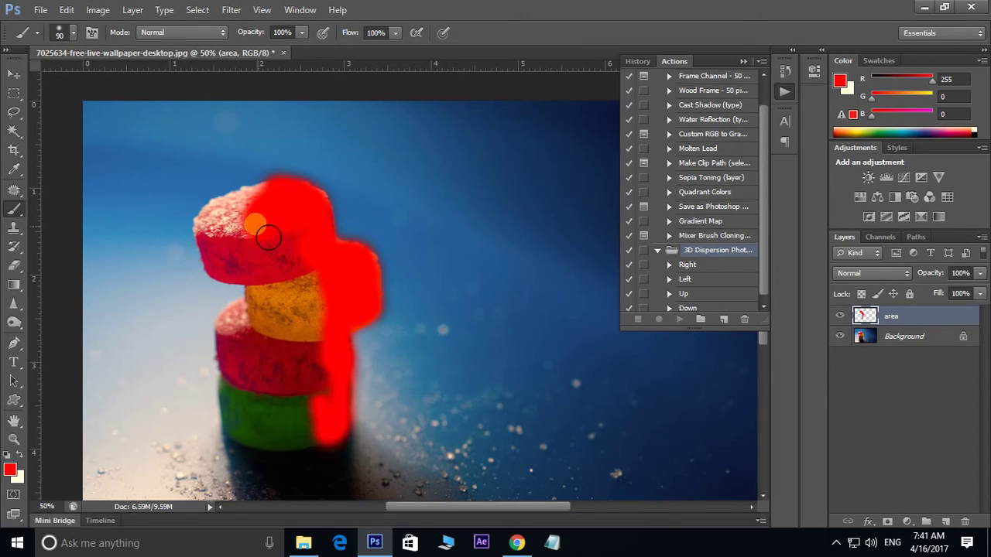
mouse_move(262, 231)
mouse_down()
mouse_move(225, 229)
mouse_move(283, 204)
mouse_move(216, 214)
mouse_move(241, 229)
mouse_move(215, 233)
mouse_move(302, 194)
mouse_move(326, 216)
mouse_up()
mouse_move(329, 215)
mouse_down()
mouse_move(321, 413)
mouse_move(337, 400)
mouse_up()
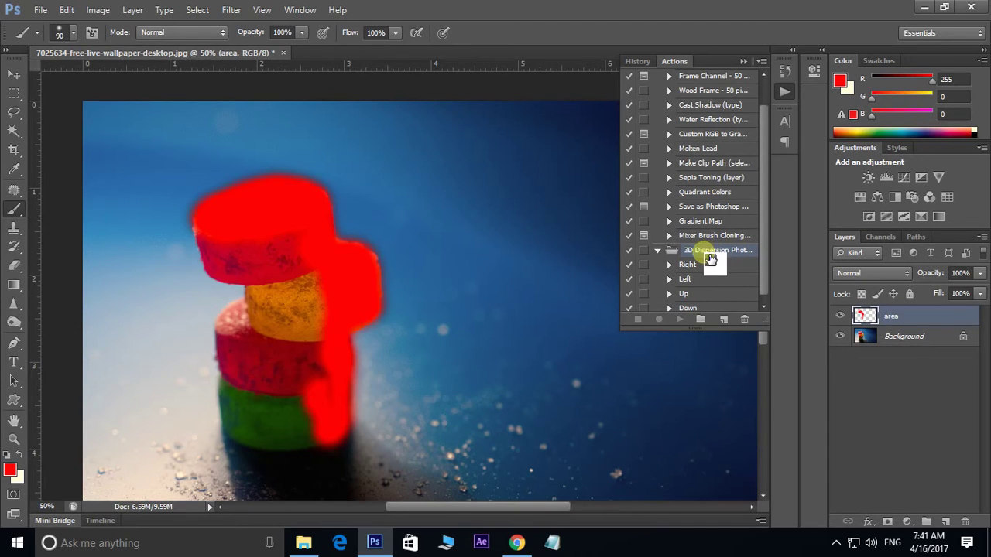
Select the Right action in the 3D Dispersion set and play it
scroll(717, 279, down, 1)
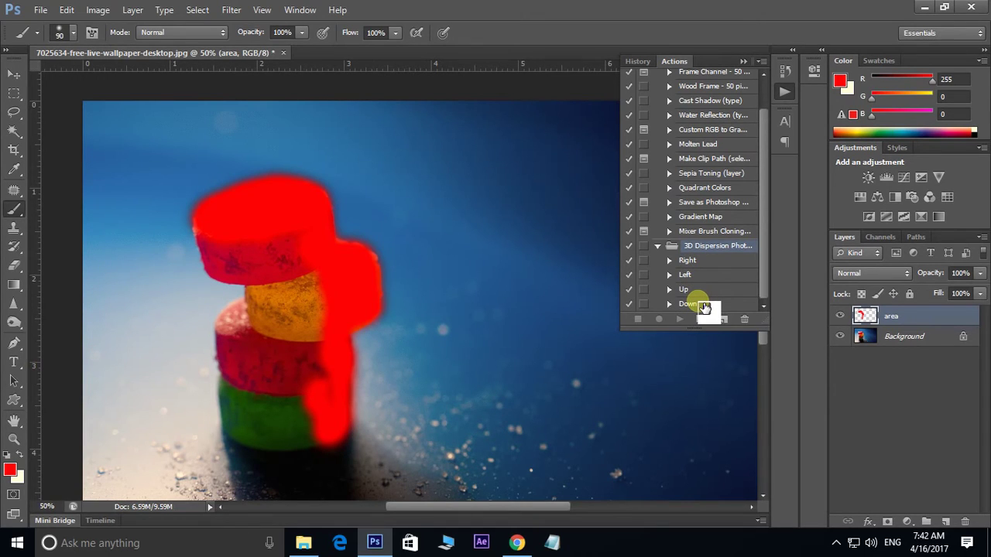
mouse_move(703, 304)
mouse_down()
mouse_move(712, 265)
mouse_move(686, 327)
mouse_up()
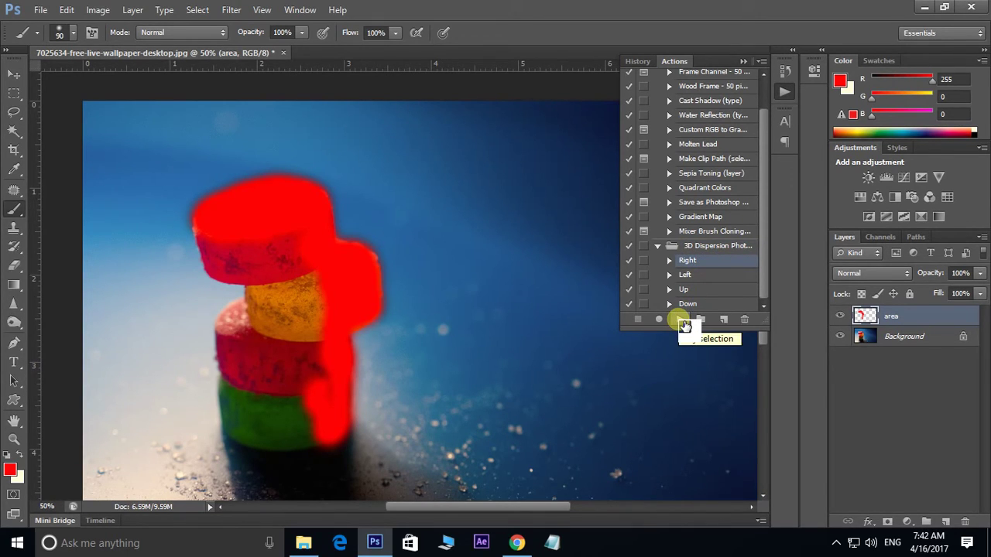
click(683, 322)
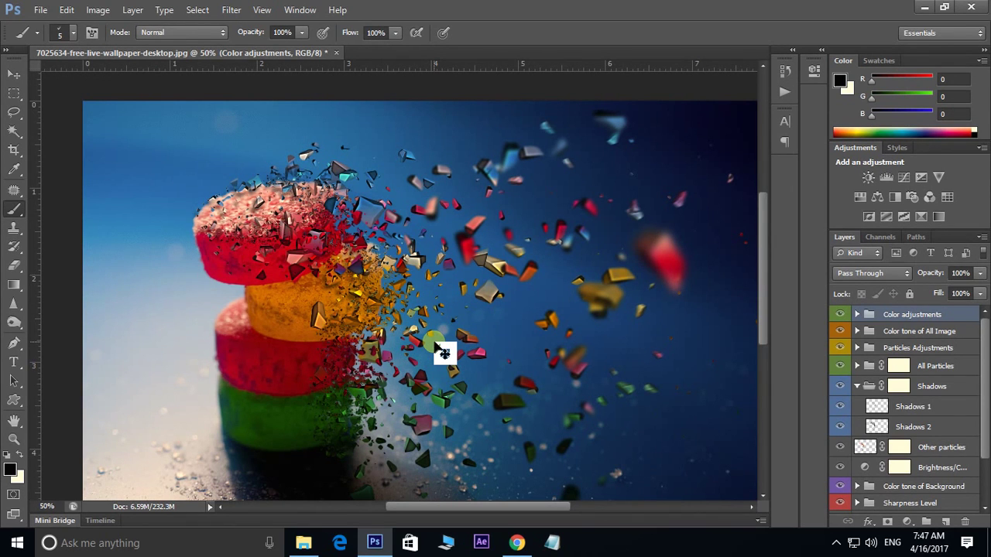
Zoom to 100% and pan across the flying candy fragments to inspect them
key(ctrl+minus)
key(ctrl+plus)
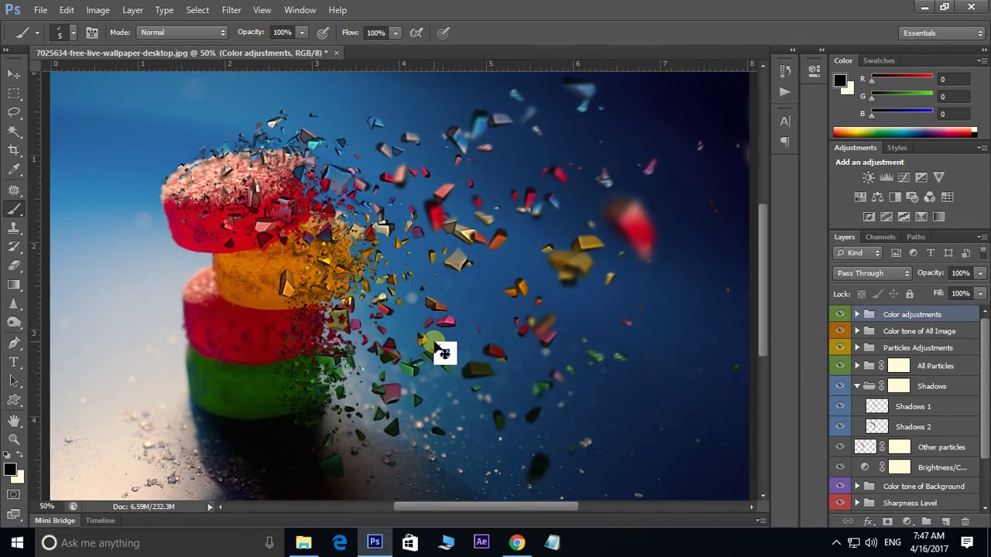
key(ctrl+plus)
key(ctrl+plus)
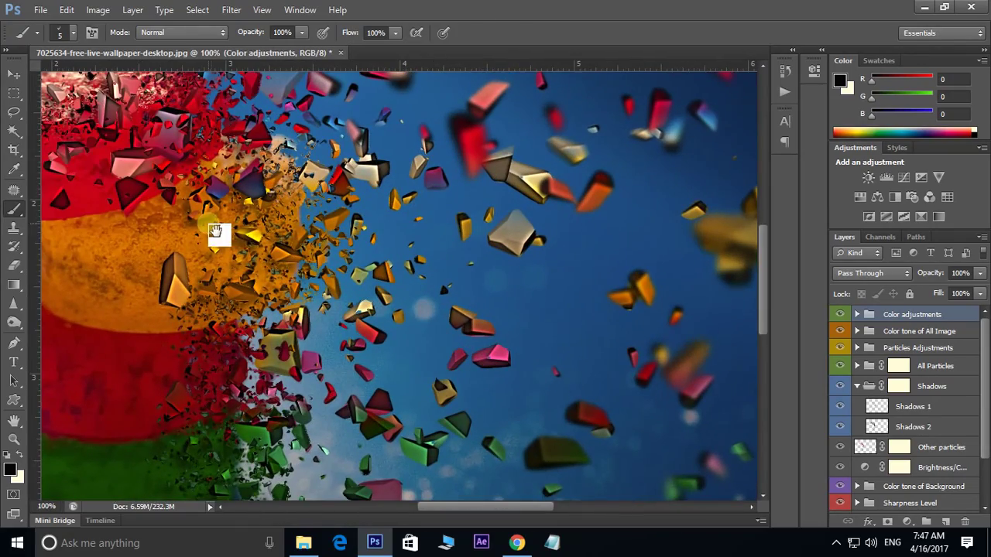
mouse_move(216, 231)
mouse_down()
mouse_move(301, 424)
mouse_move(274, 322)
mouse_up()
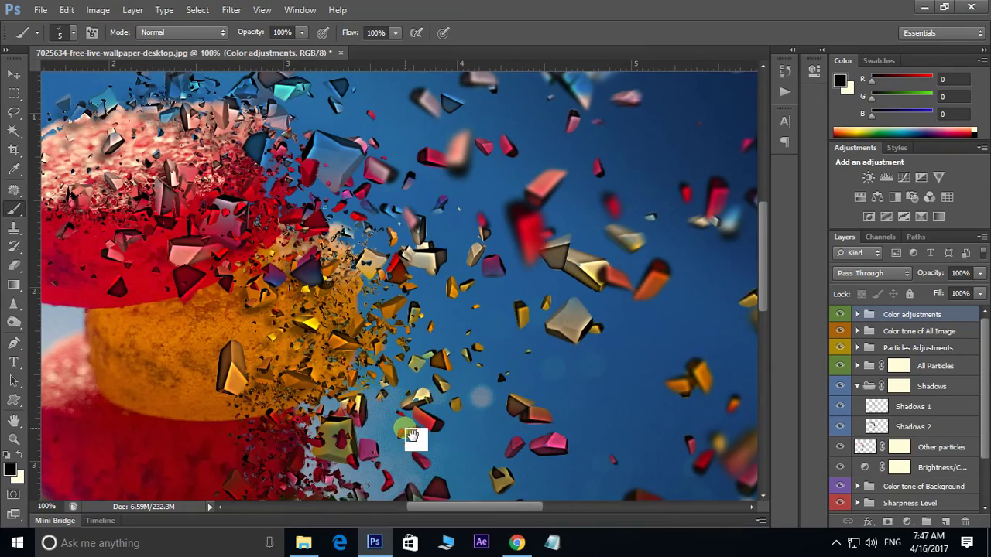
drag(412, 436, 407, 348)
drag(449, 426, 435, 308)
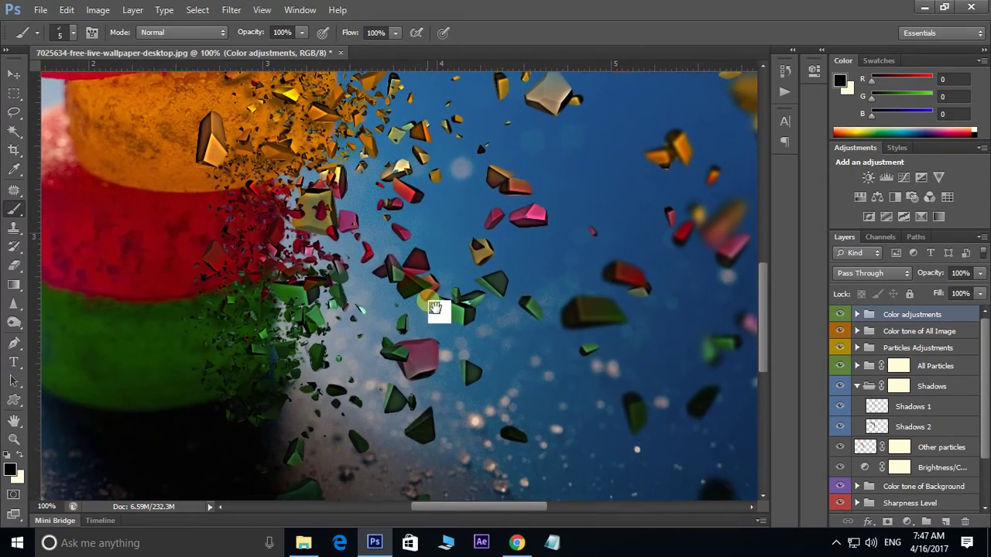
mouse_move(653, 296)
mouse_down()
mouse_move(597, 348)
mouse_move(557, 427)
mouse_up()
mouse_move(583, 290)
mouse_down()
mouse_move(580, 332)
mouse_move(552, 367)
mouse_up()
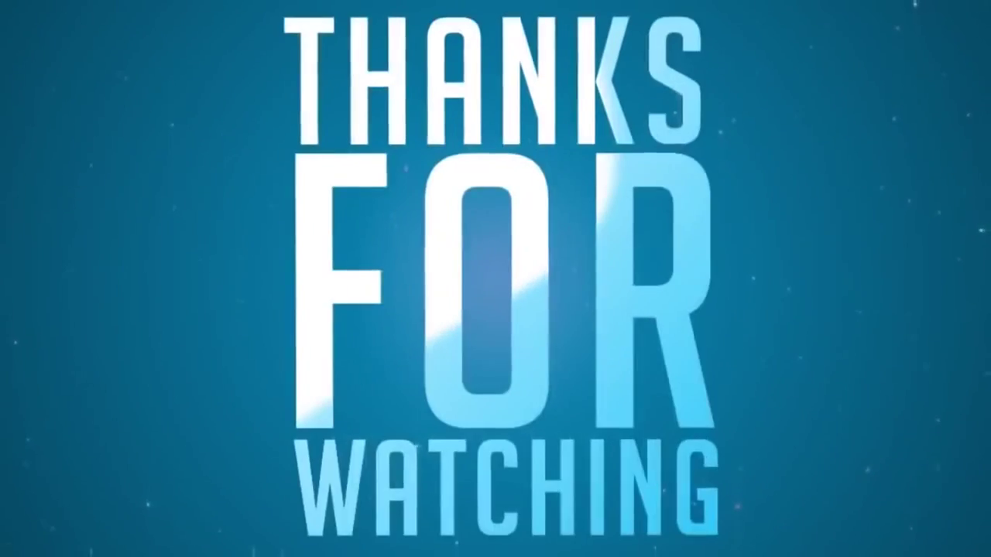